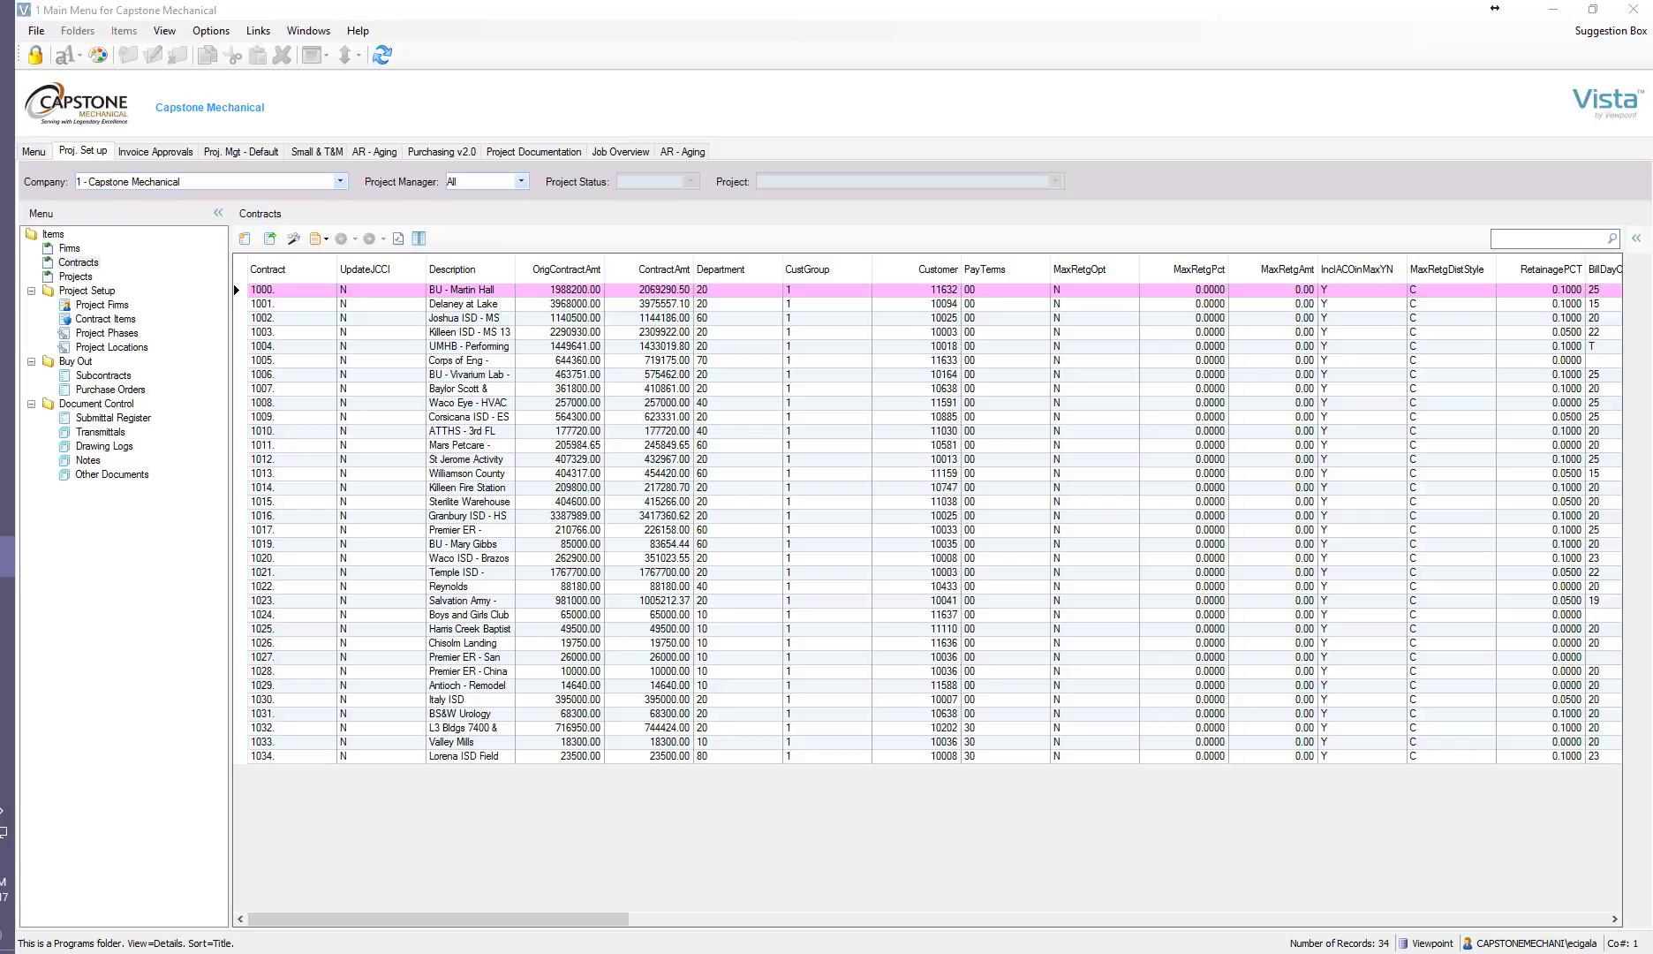
# Create a new contract record numbered 1035.
pyautogui.click(80, 263)
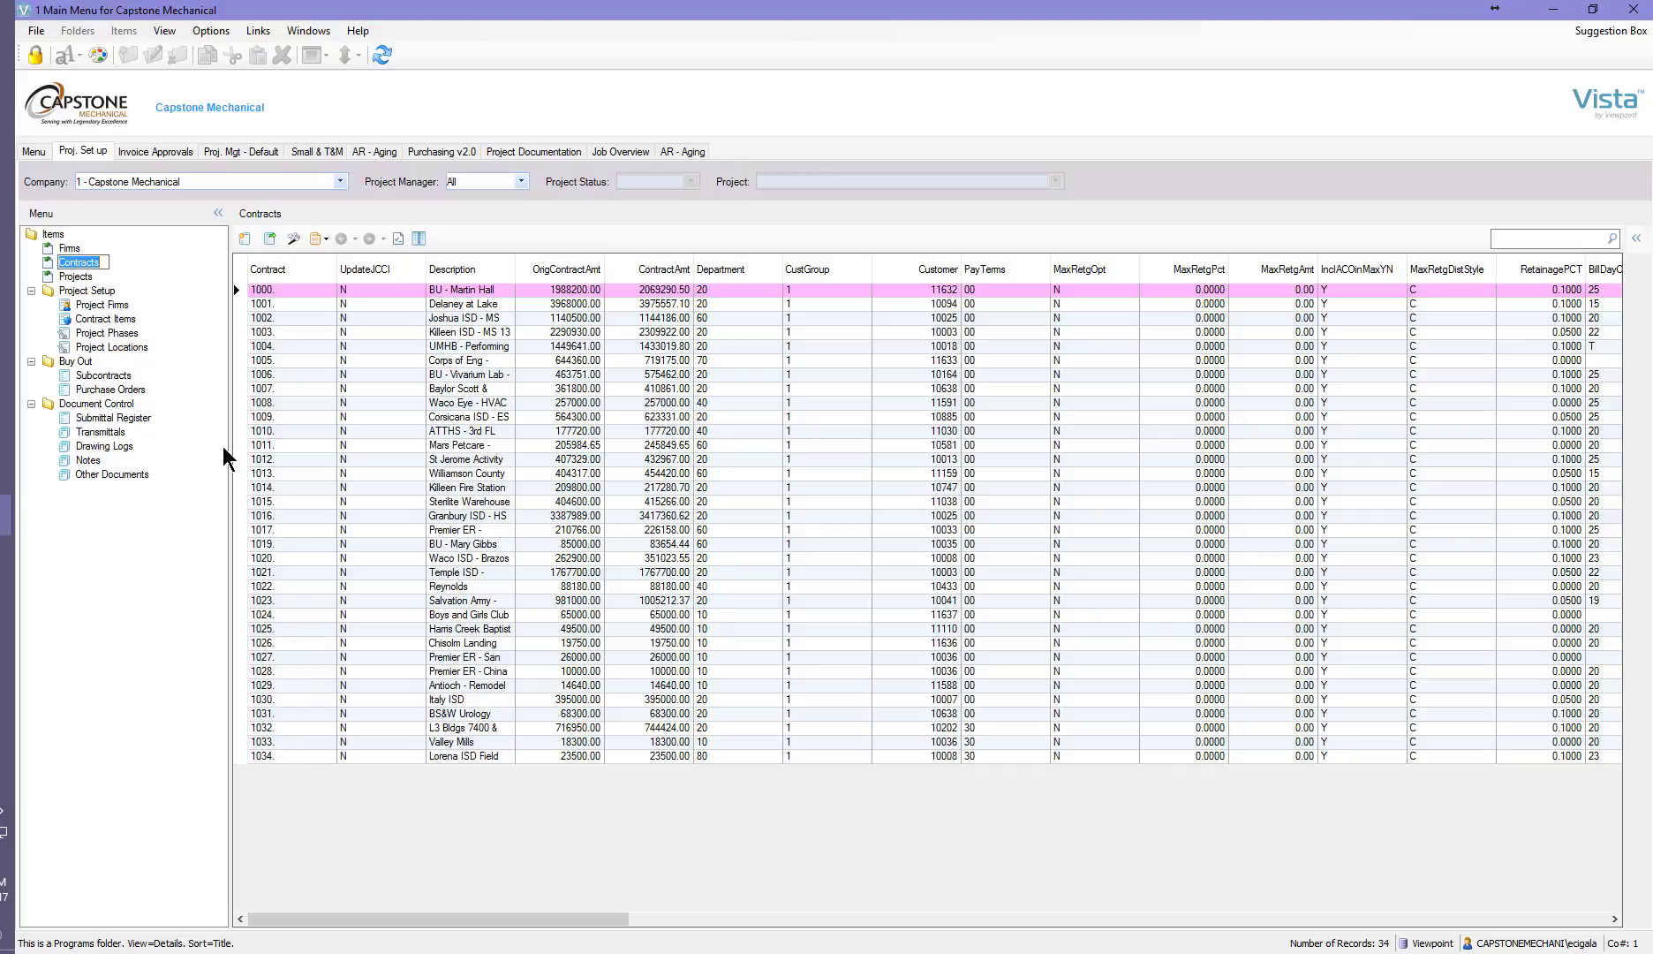
pyautogui.click(245, 240)
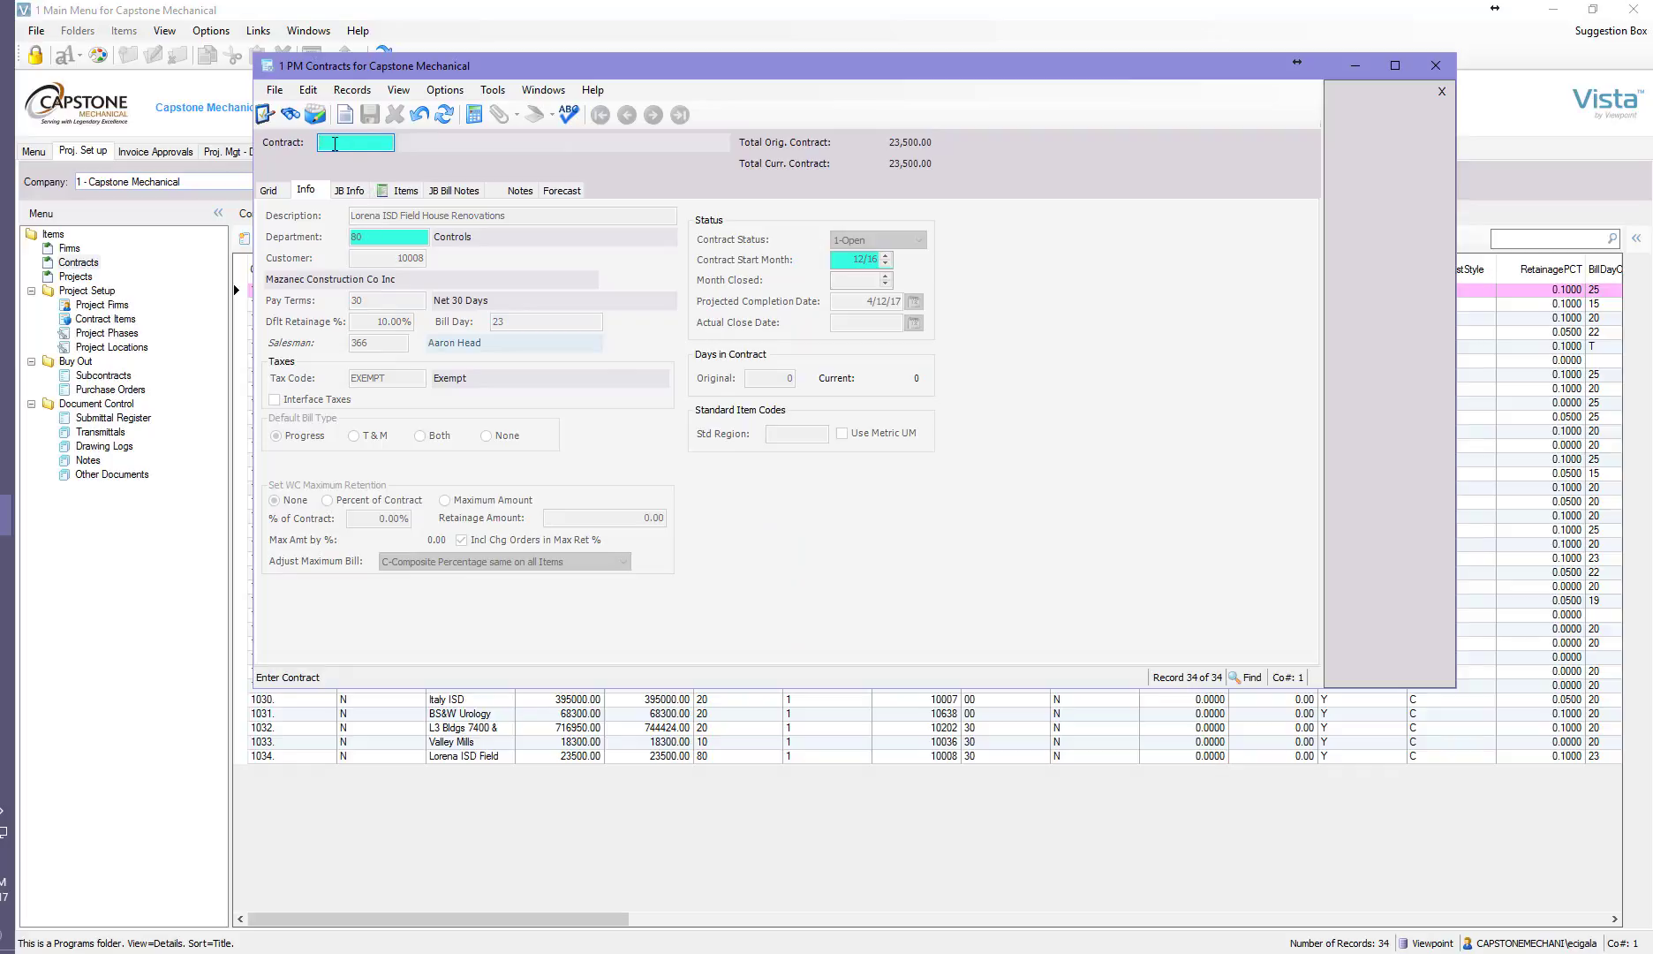
pyautogui.write('1035.')
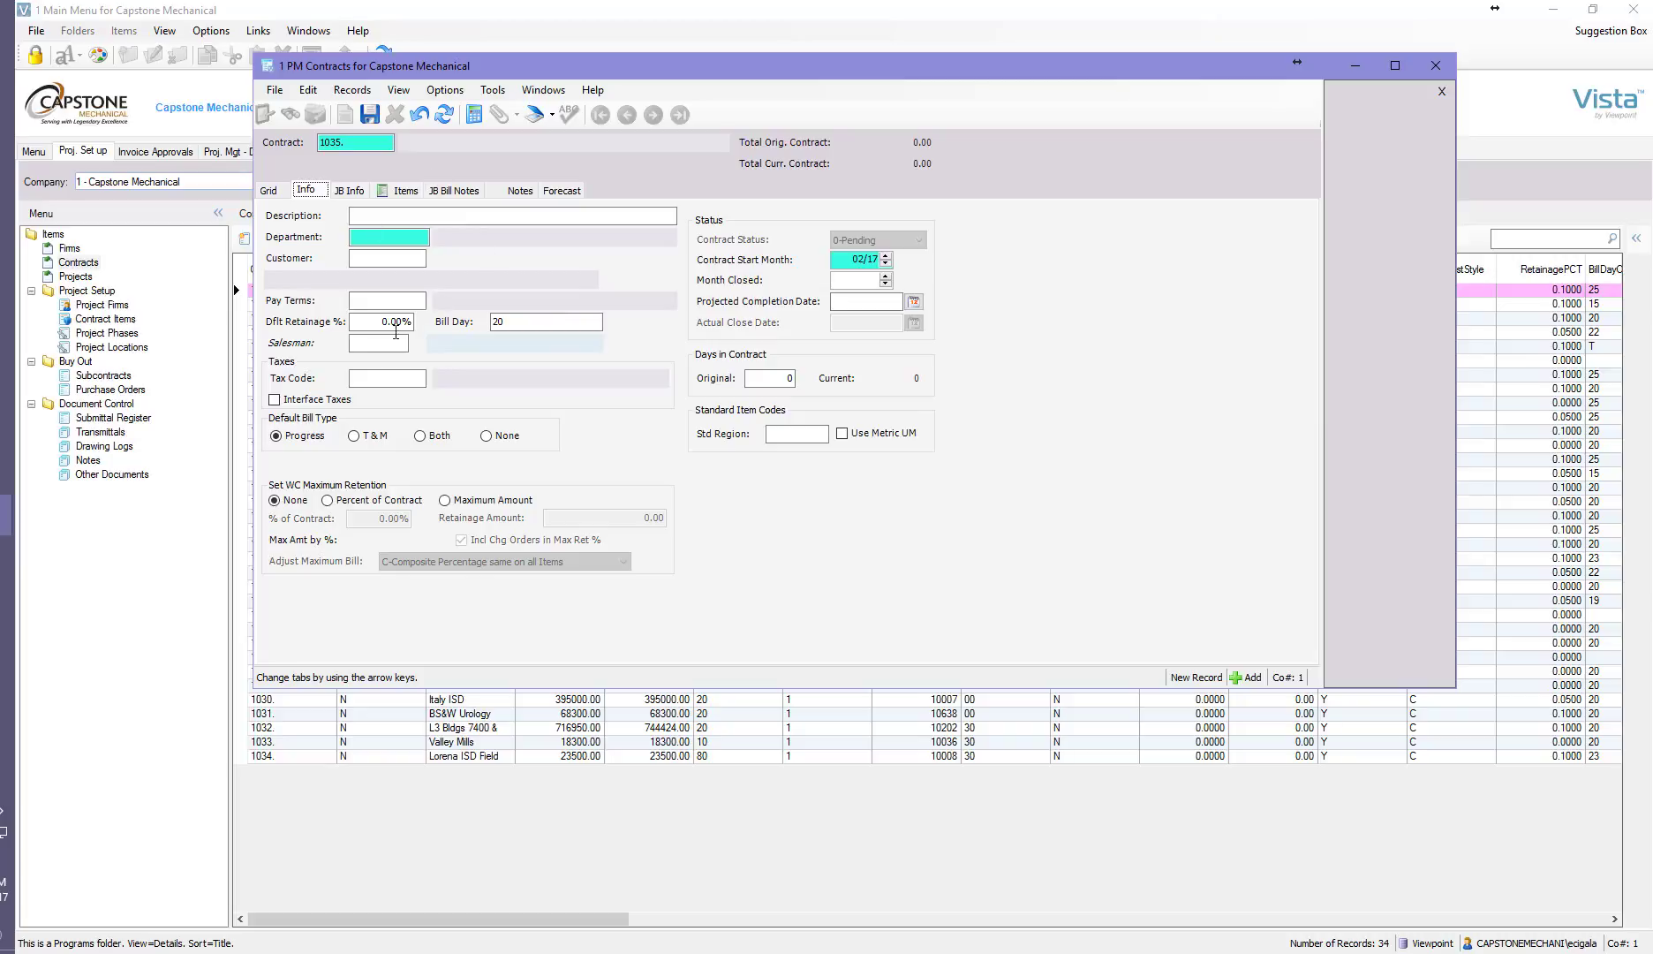
# Enter "Methodists Childrens Home Unit 1C & 1B" as the contract description.
pyautogui.click(387, 220)
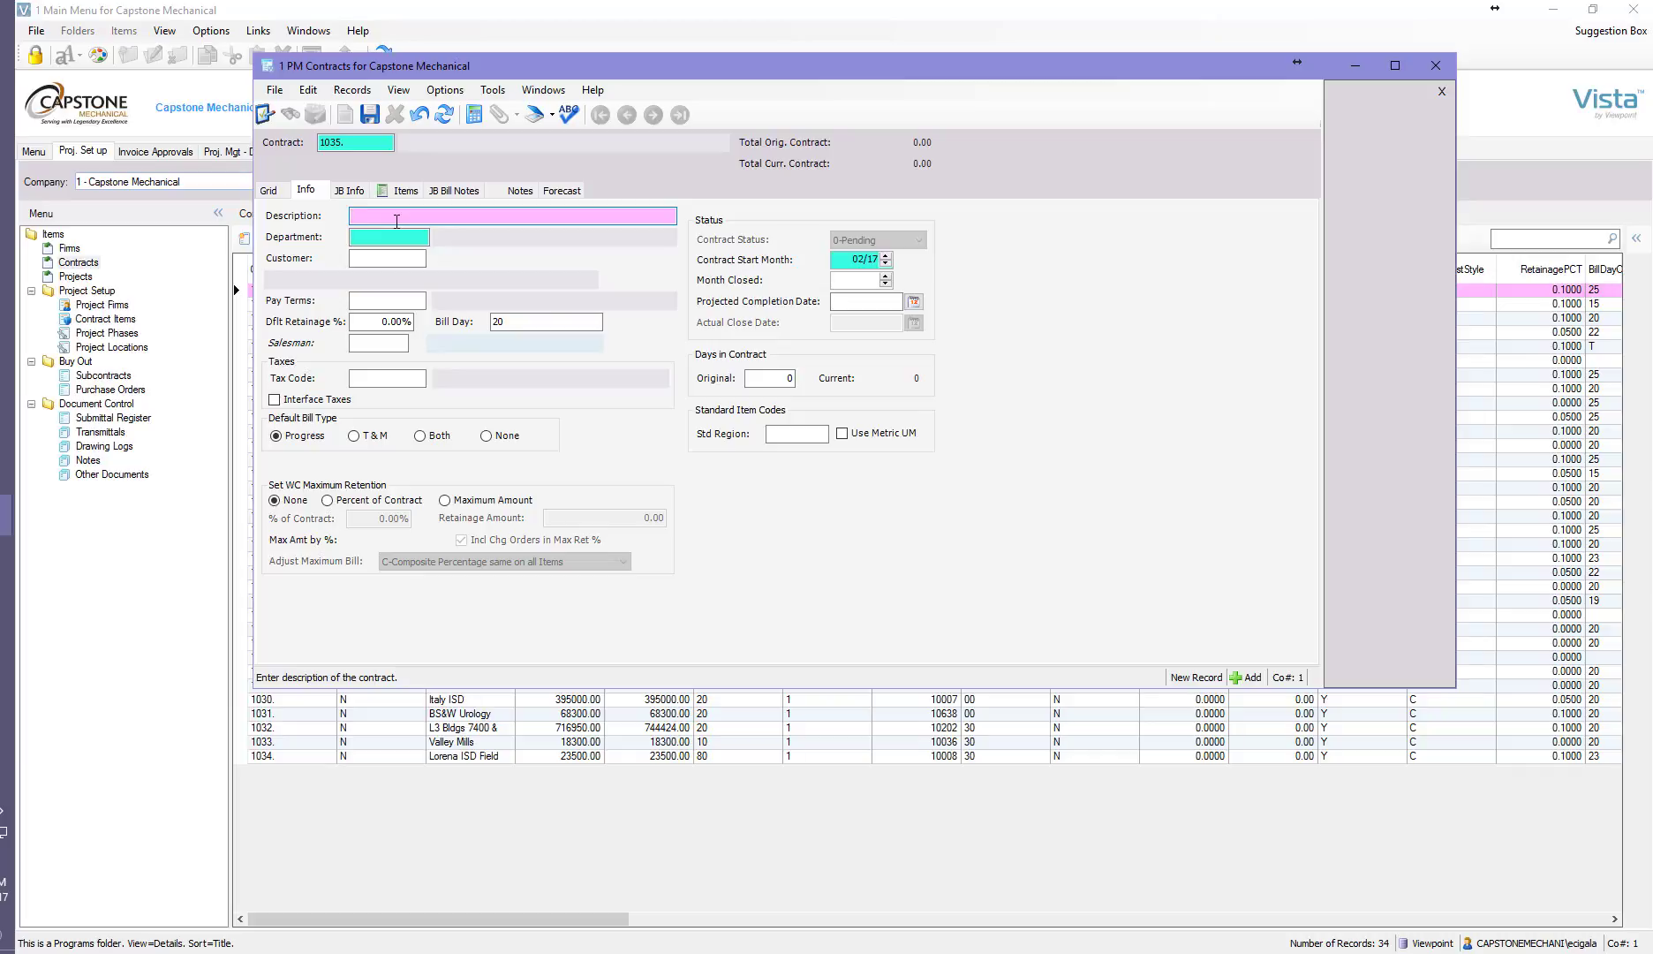
pyautogui.write('Methodist')
pyautogui.write('s Childrens Home Unit 1C & 1B')
pyautogui.press('Tab')
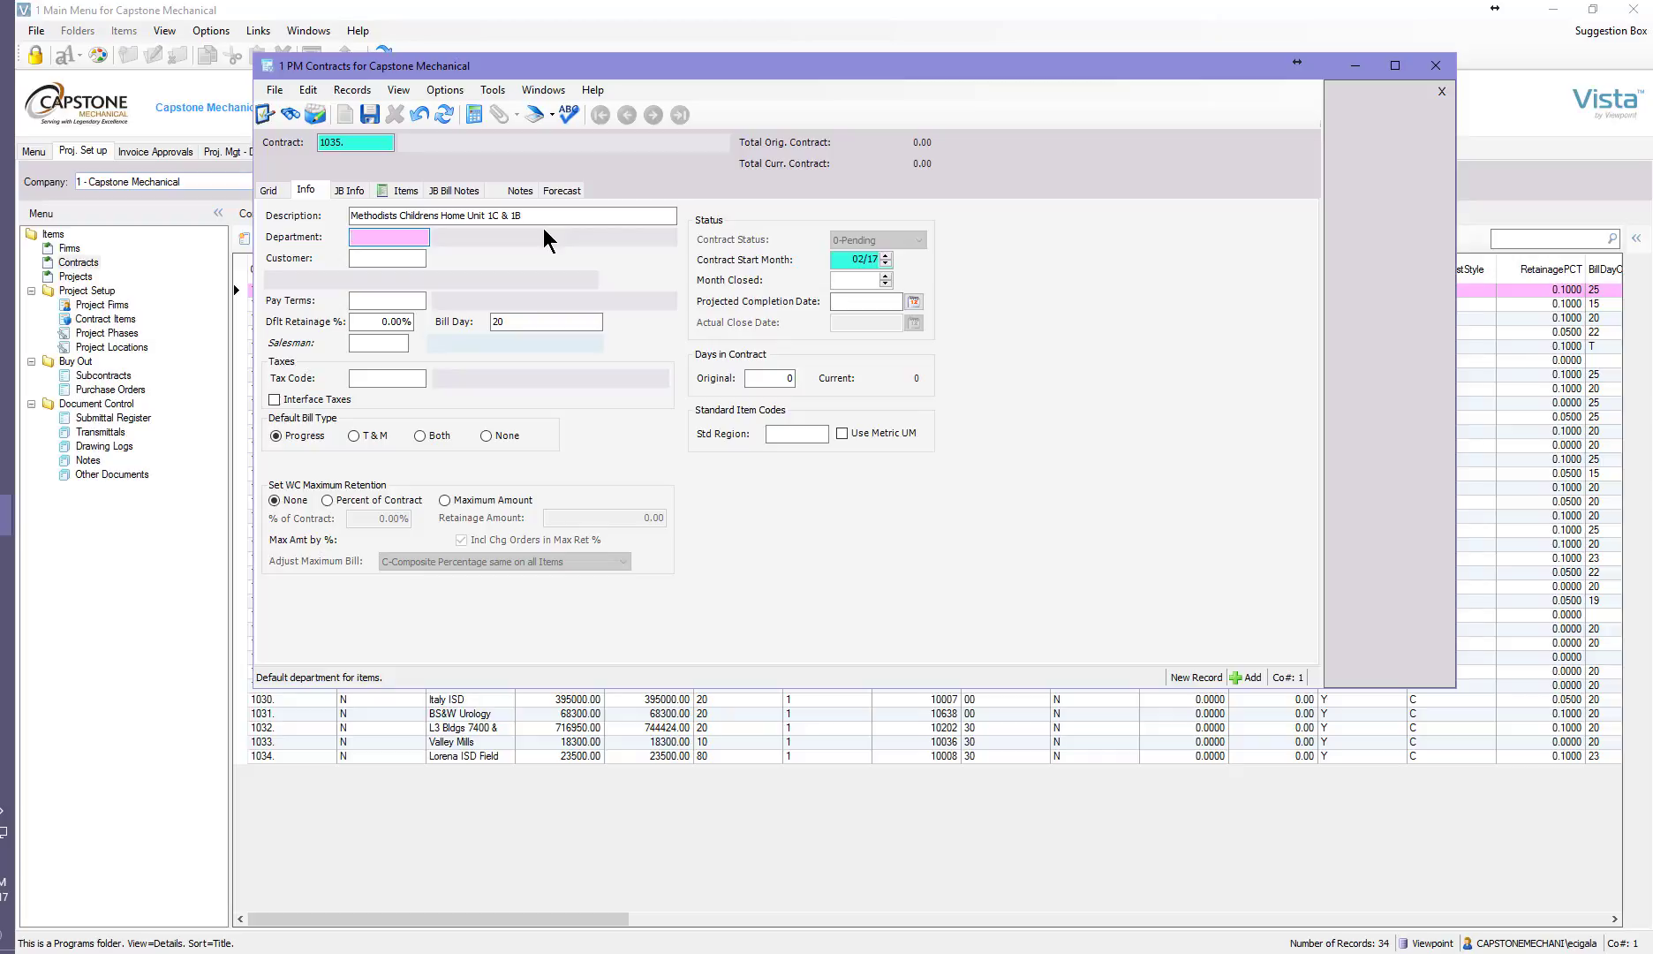
# Set the contract's department to 20 (HVAC), checking it against the department lookup.
pyautogui.write('20')
pyautogui.press('Tab')
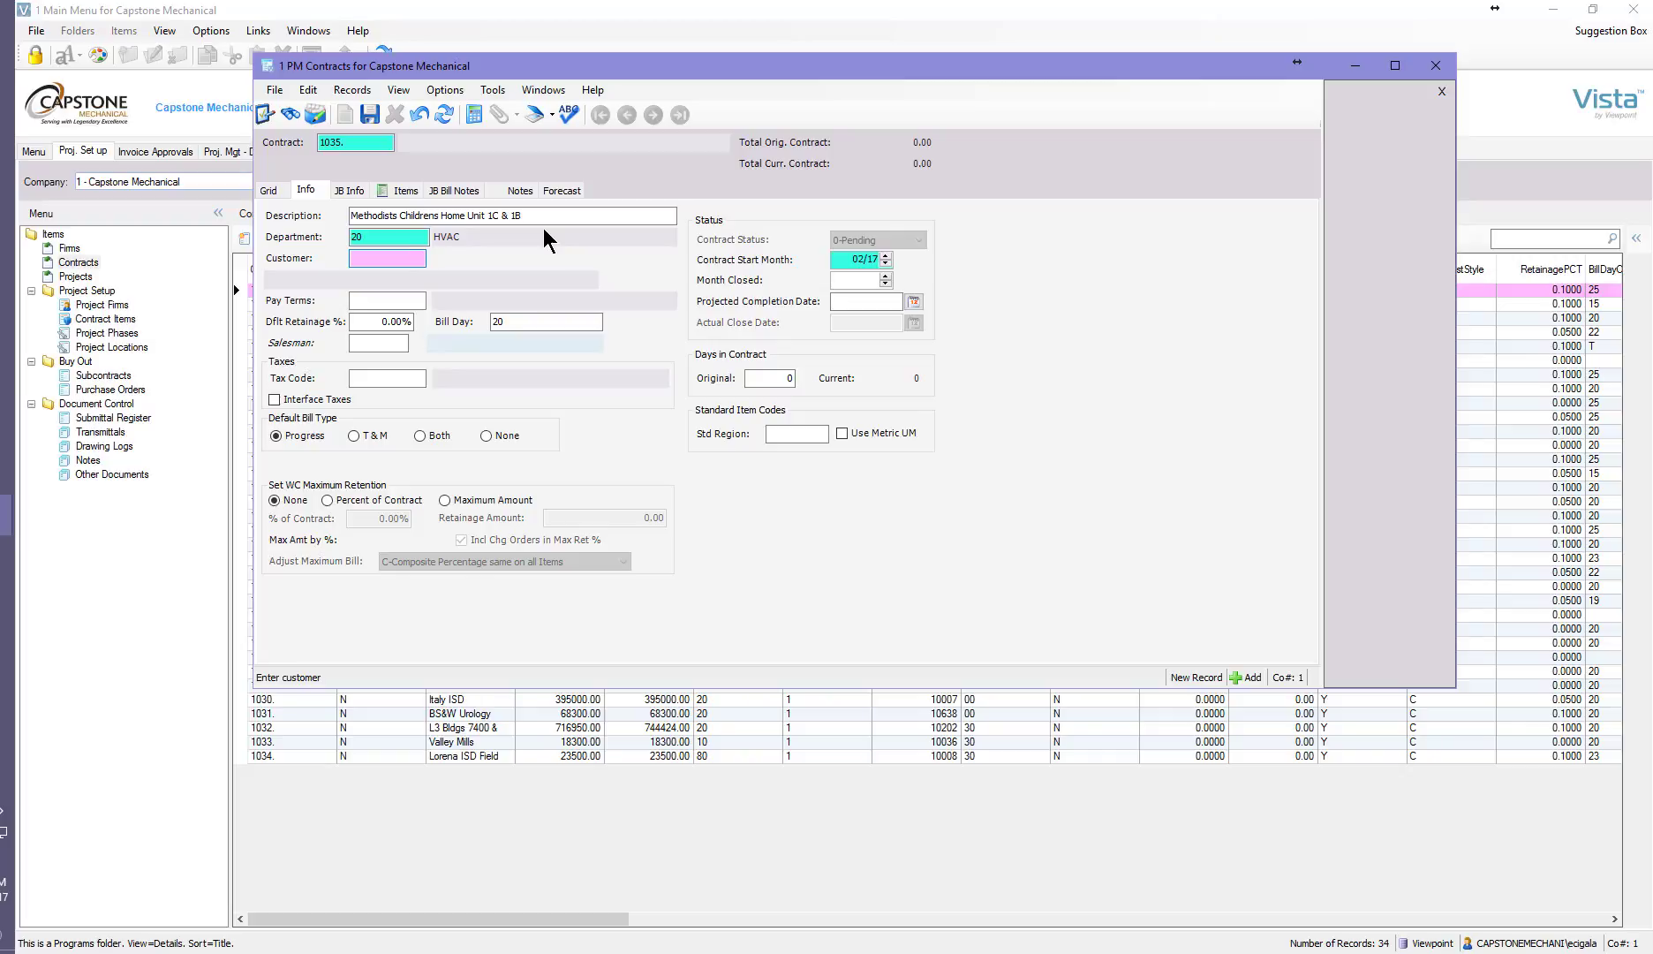
pyautogui.click(386, 236)
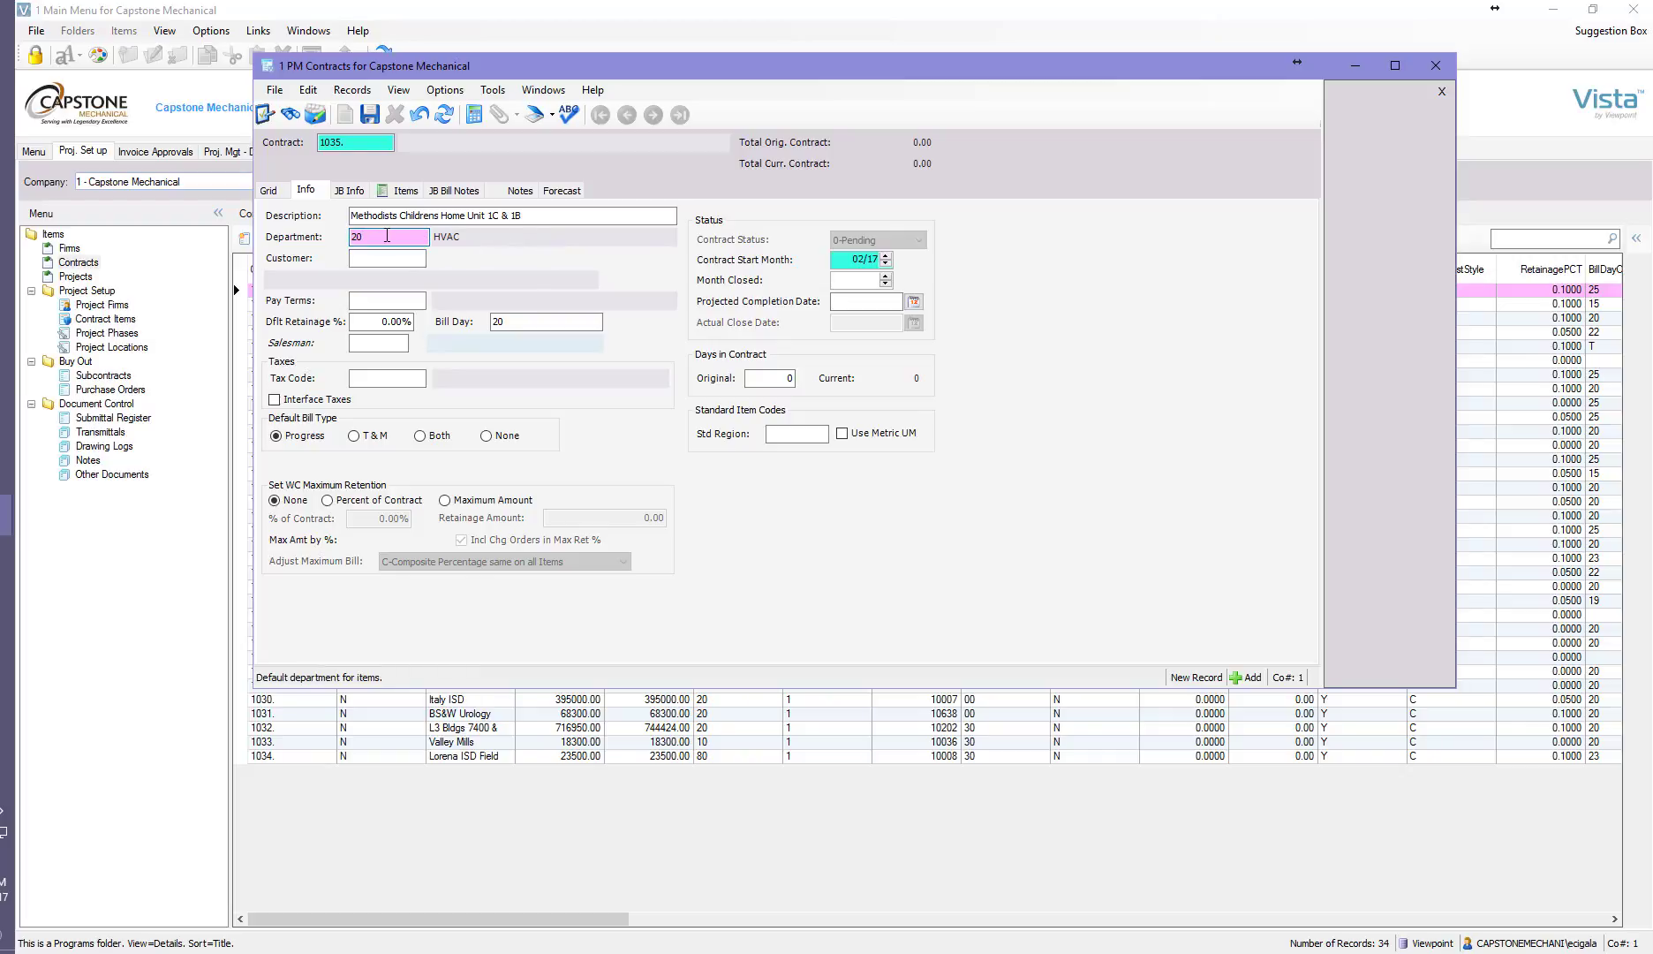
pyautogui.press('F4')
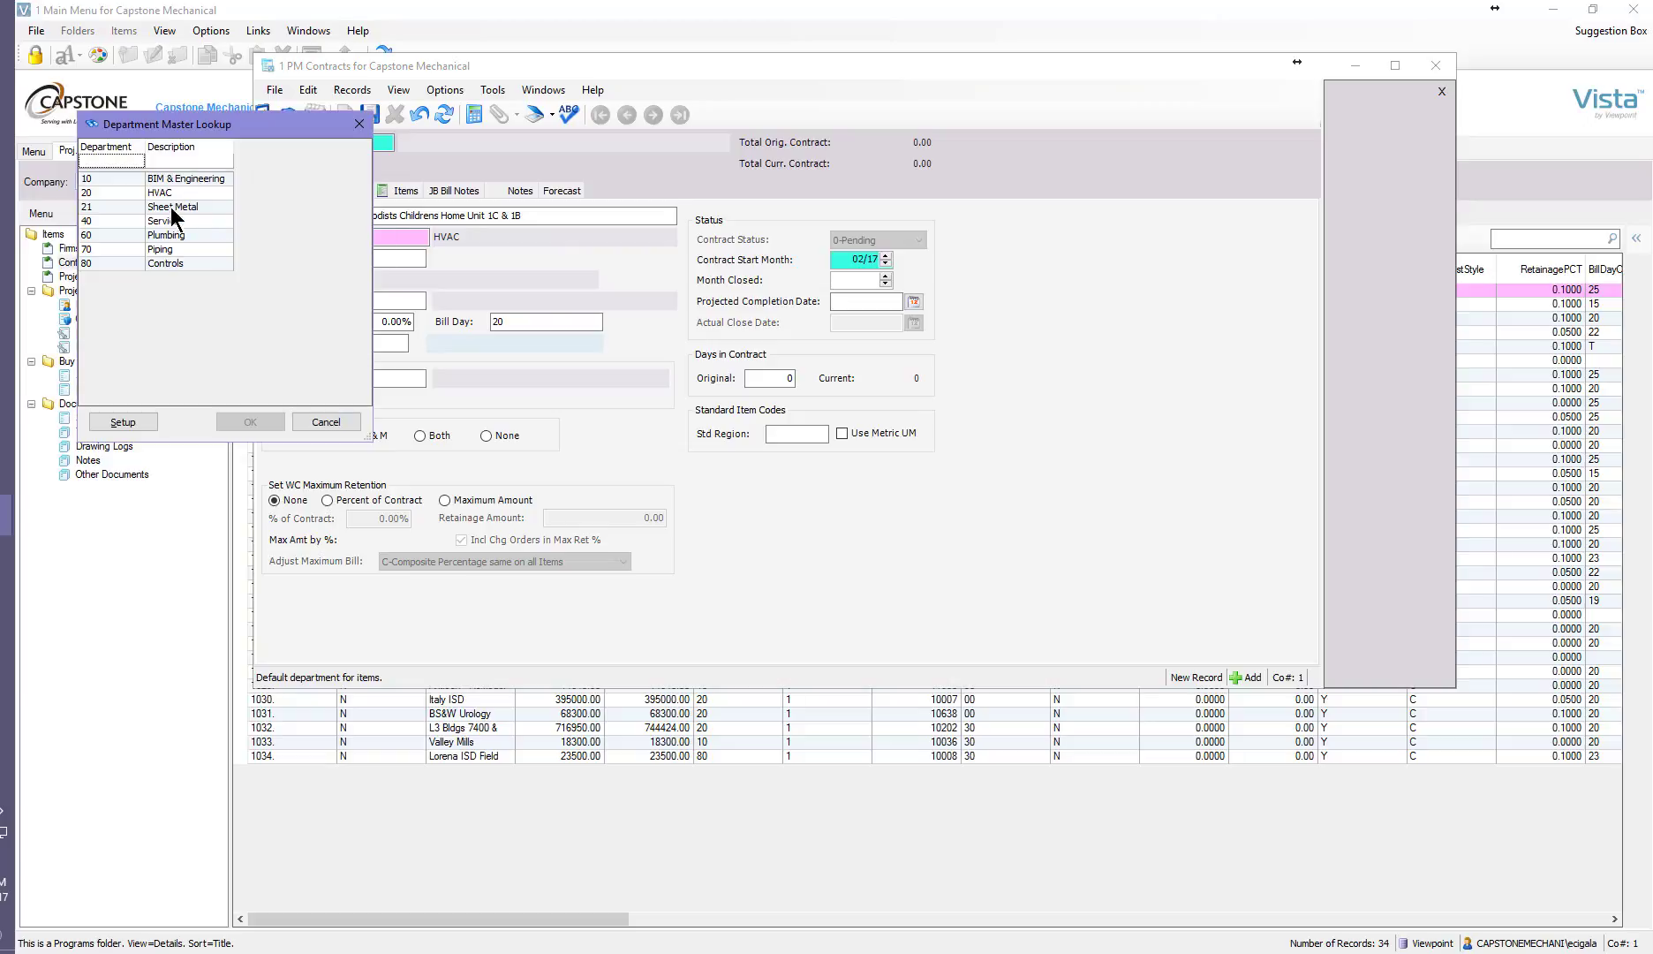
pyautogui.click(148, 191)
pyautogui.click(247, 422)
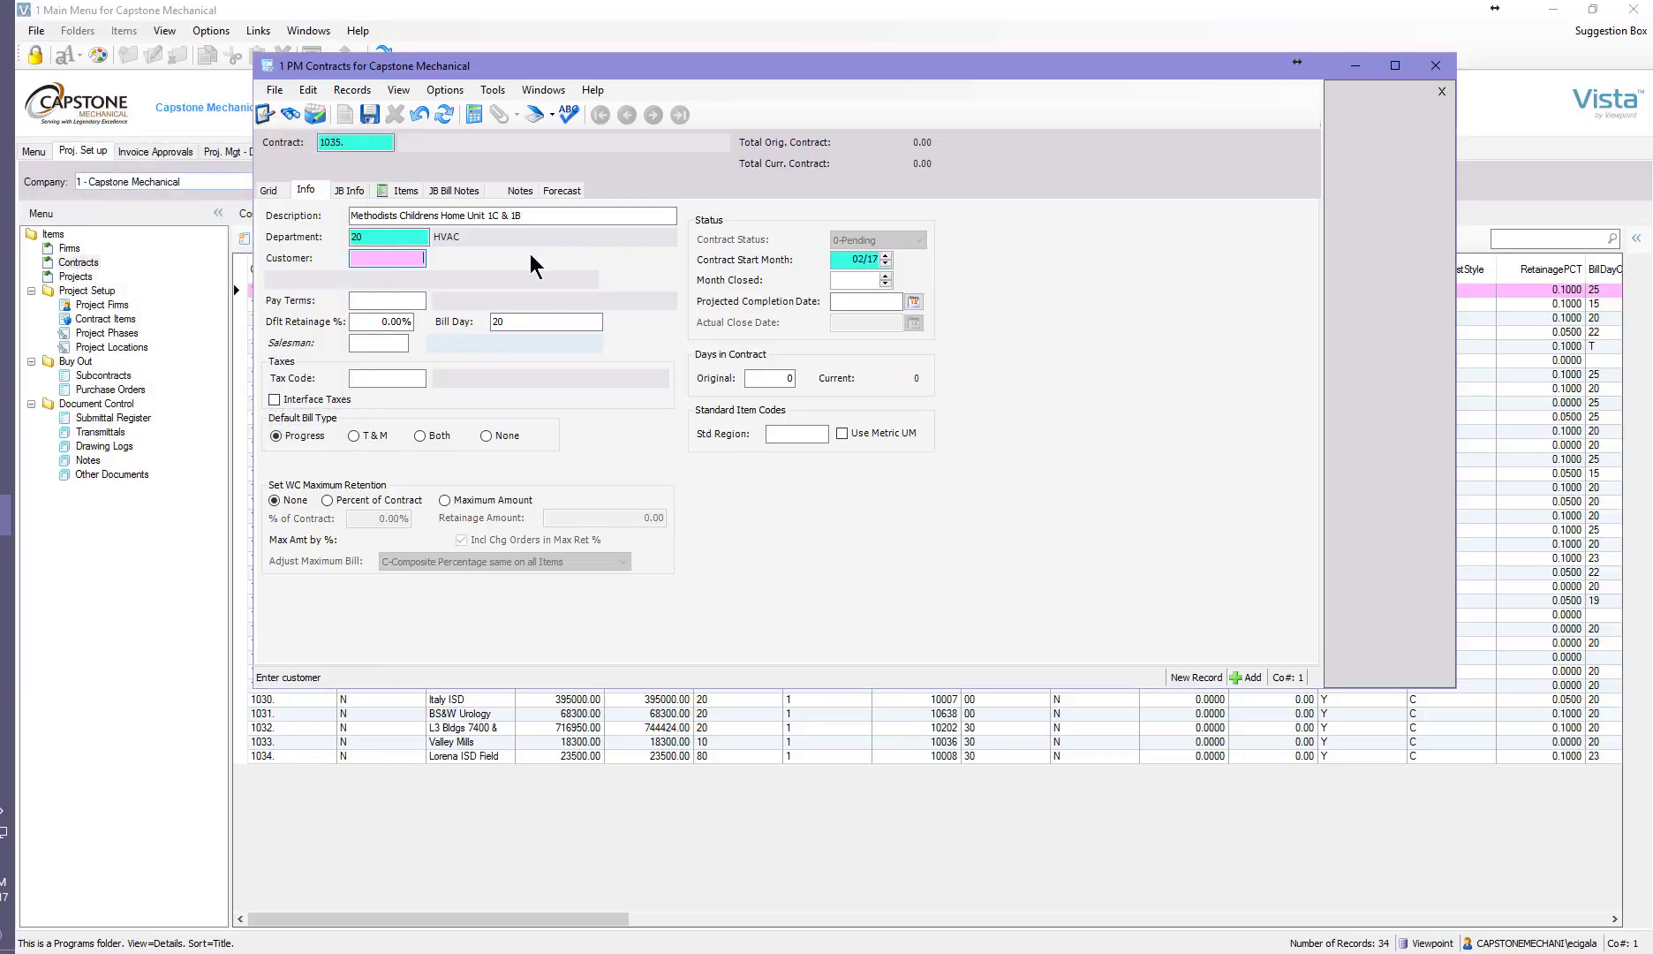
pyautogui.press('F4')
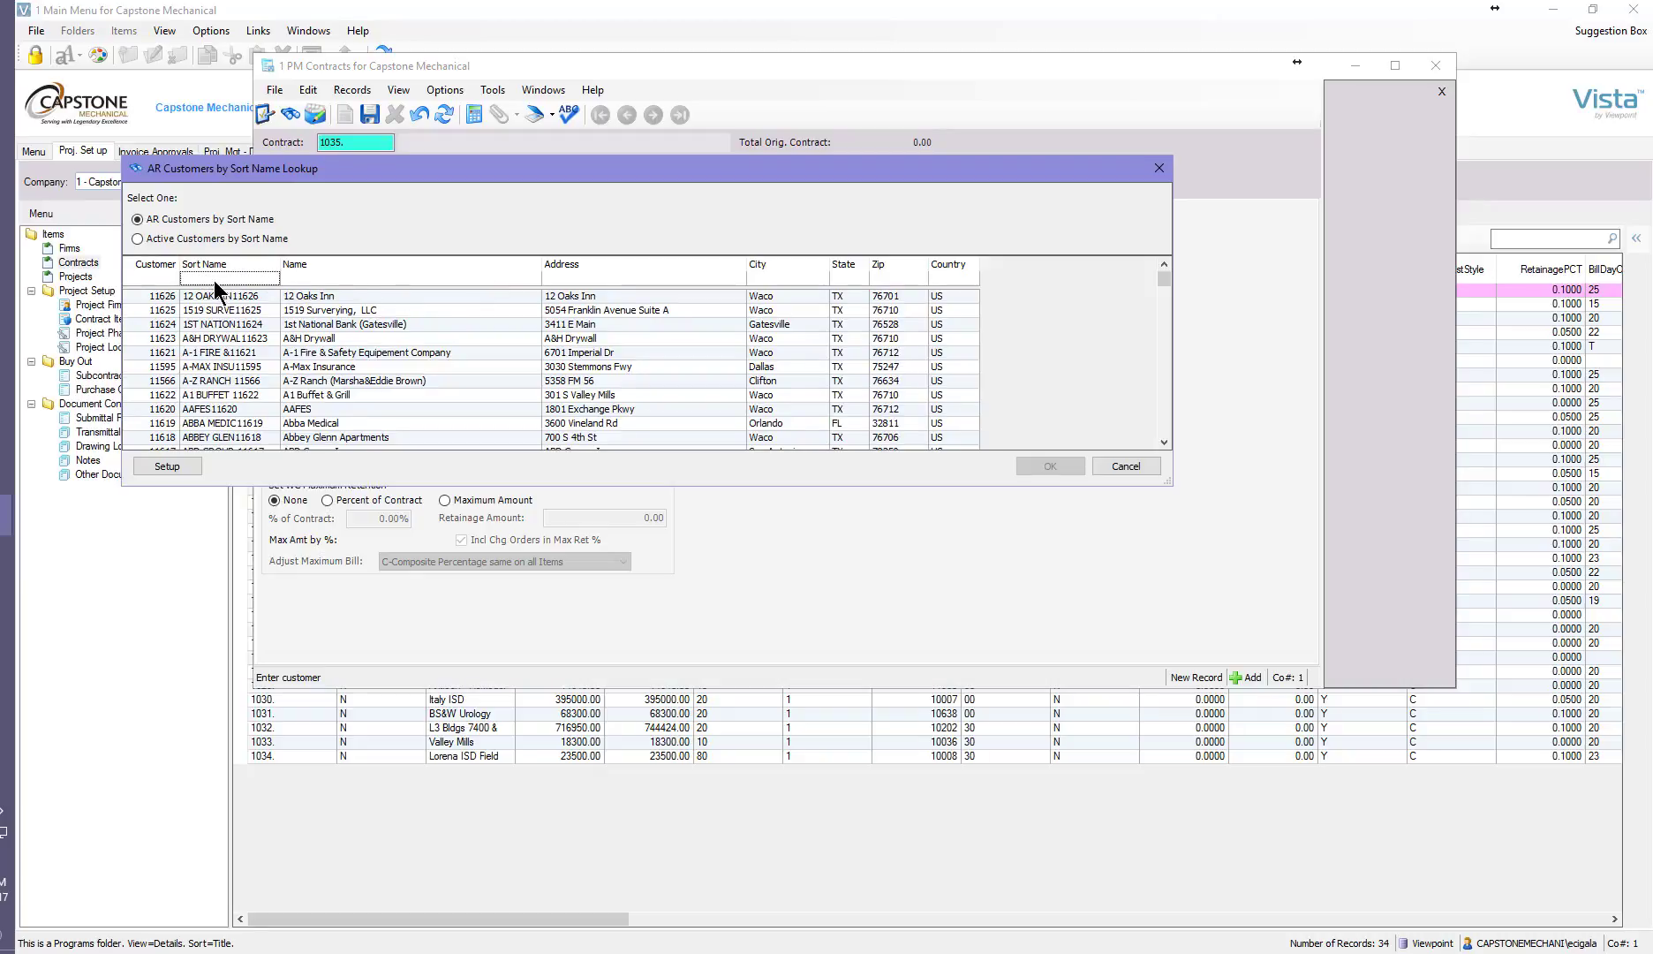
pyautogui.write('*')
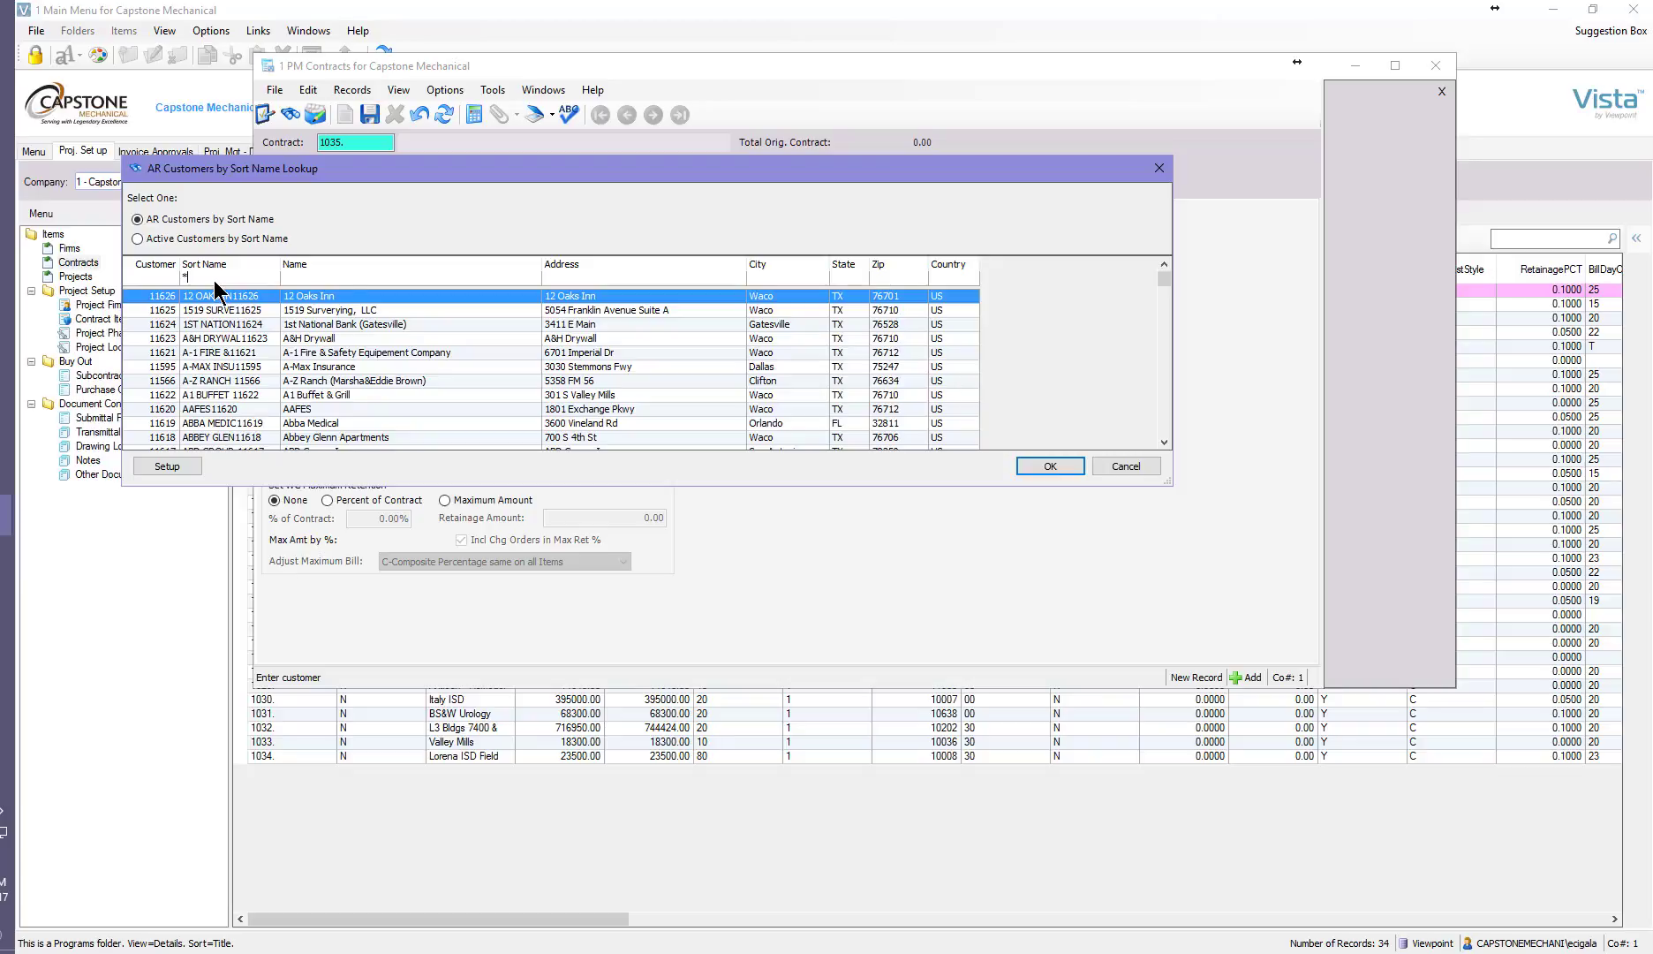
pyautogui.write('john')
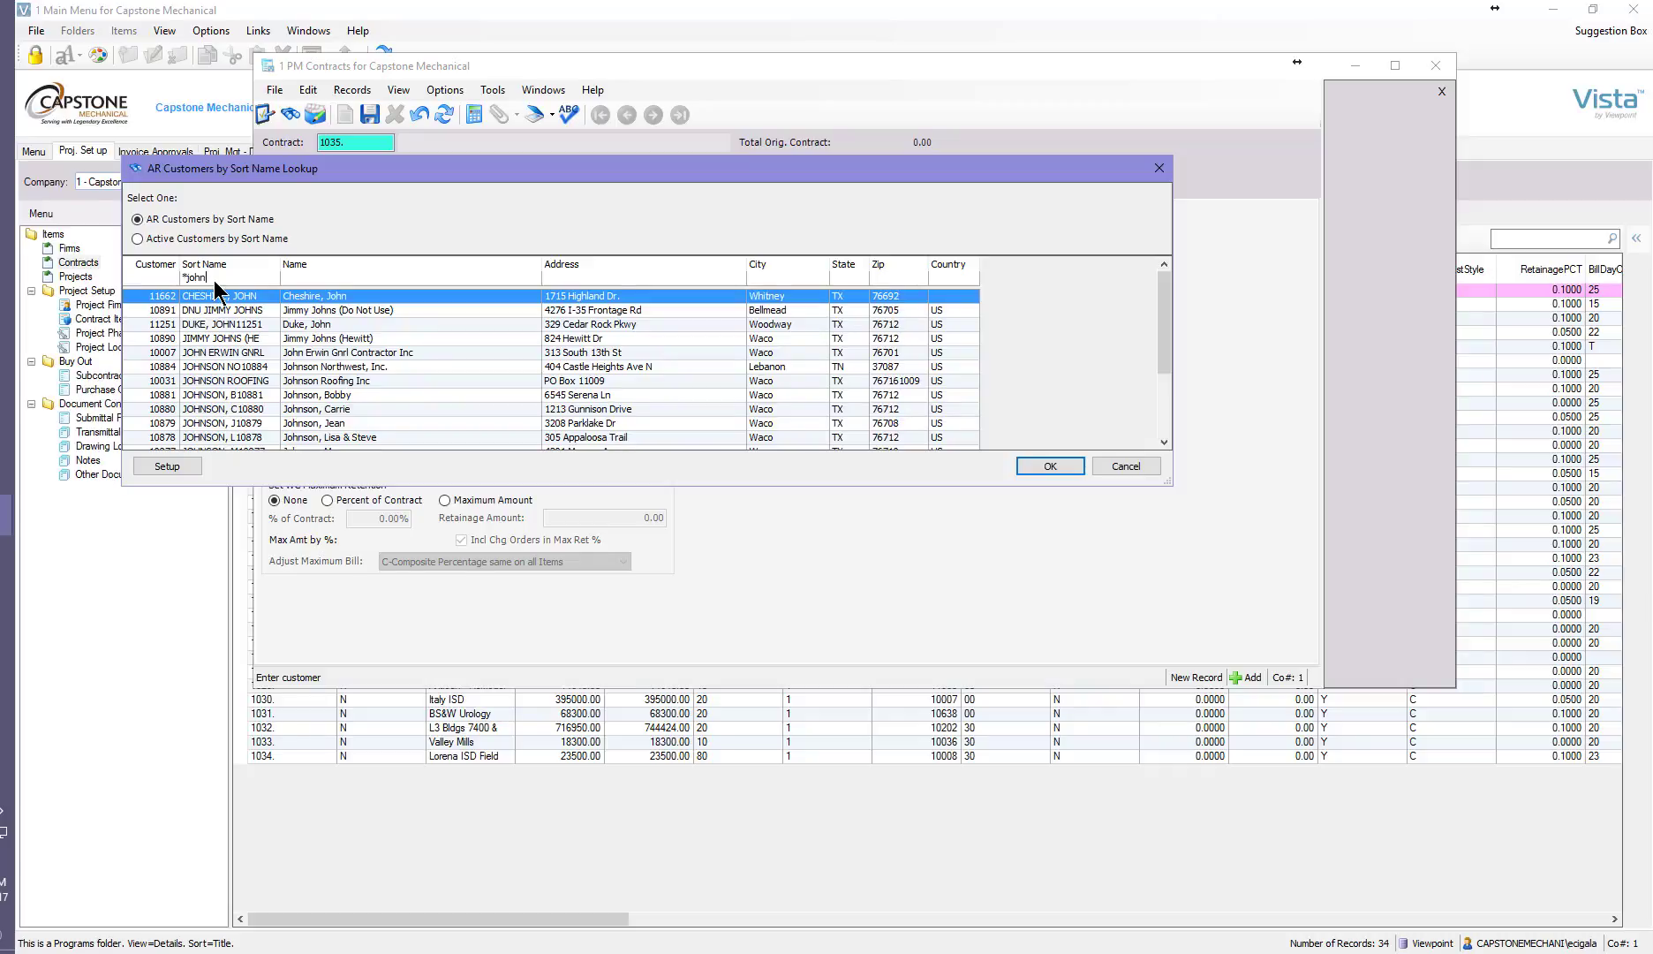
pyautogui.press('BackSpace')
pyautogui.press('BackSpace')
pyautogui.press('BackSpace')
pyautogui.press('BackSpace')
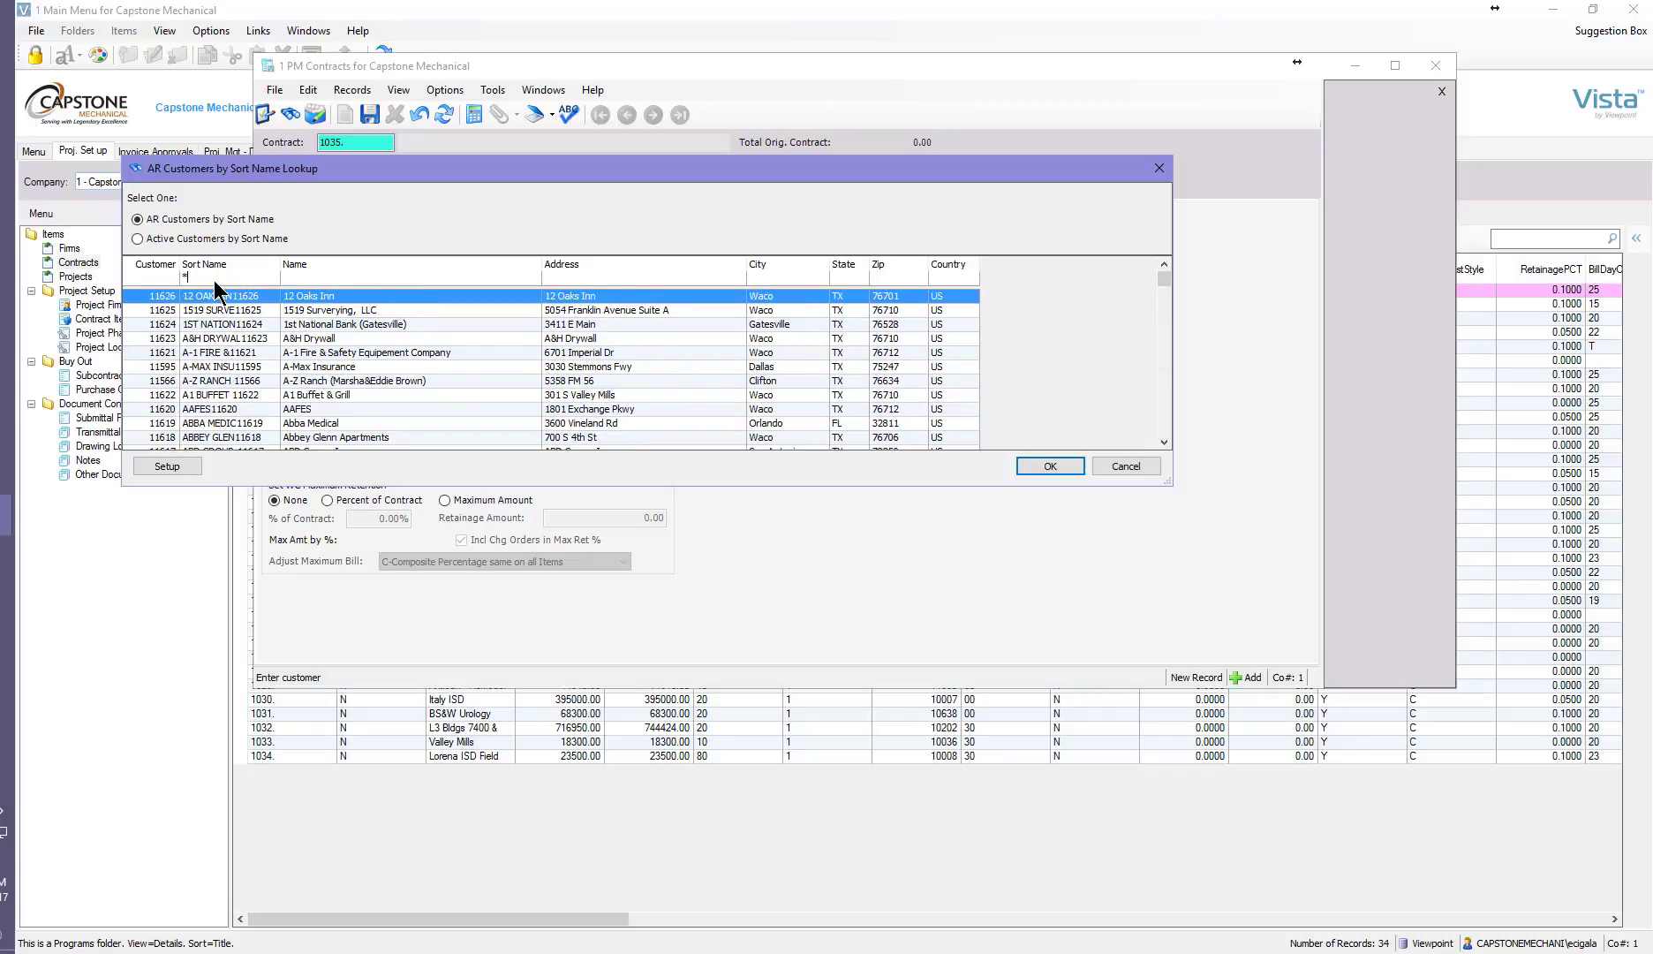
pyautogui.write('erwin')
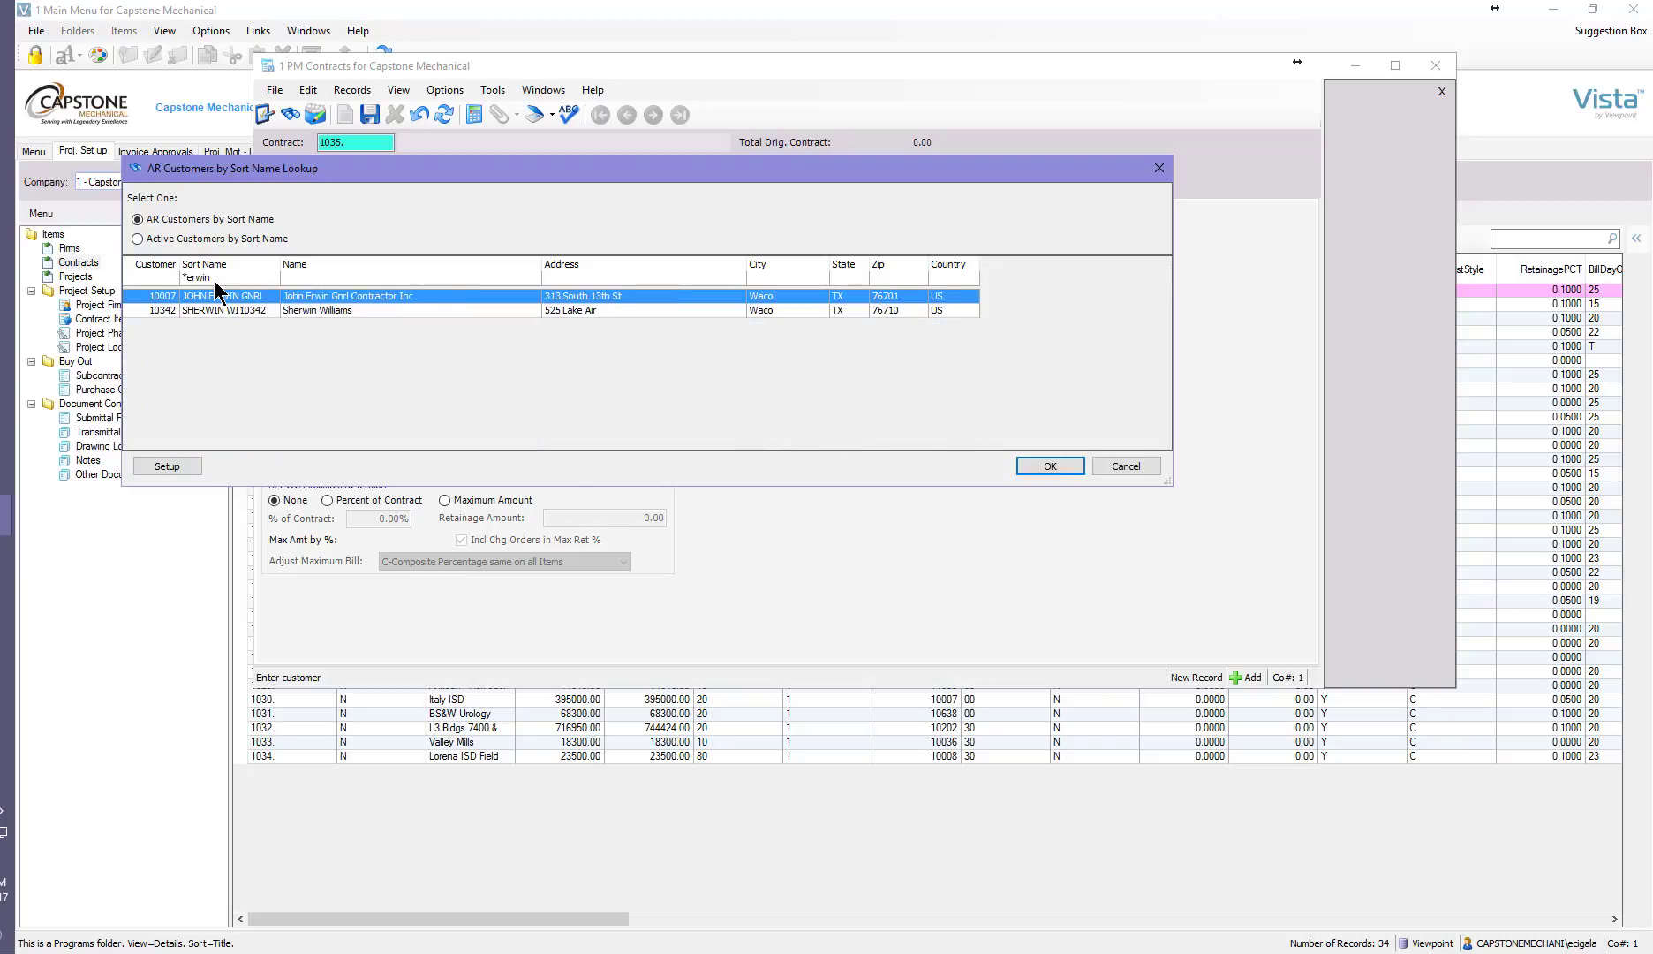
pyautogui.doubleClick(216, 295)
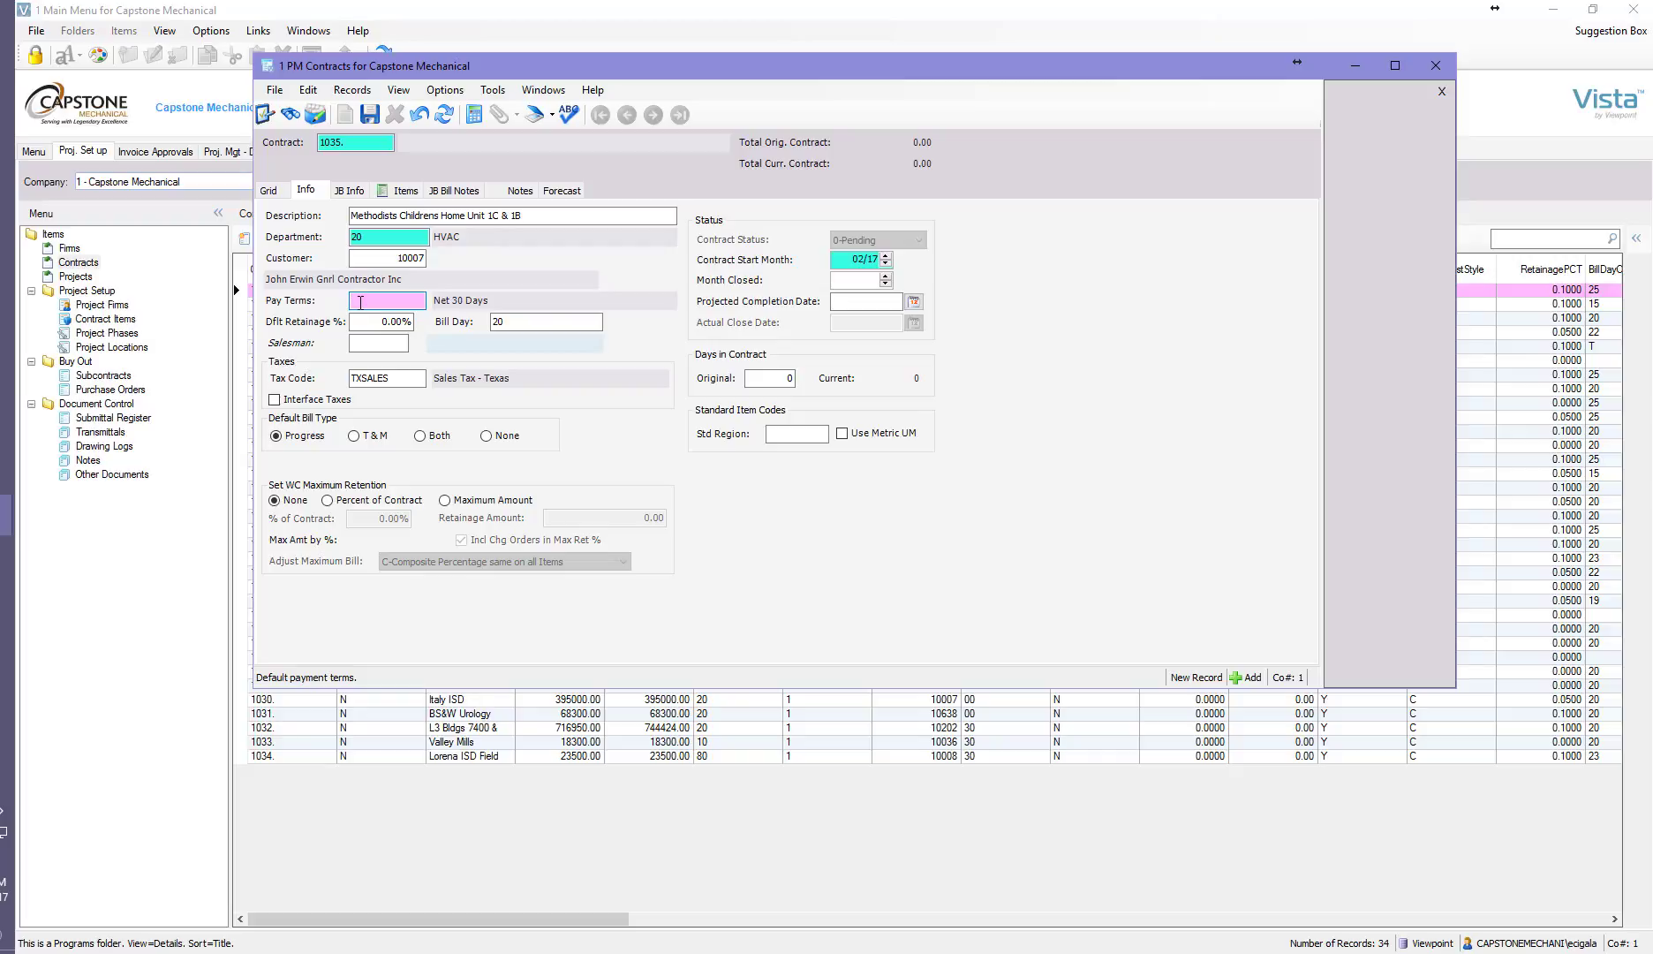
# Set the pay terms to 00 (10th of second month) and the default retainage to 10%.
pyautogui.press('F4')
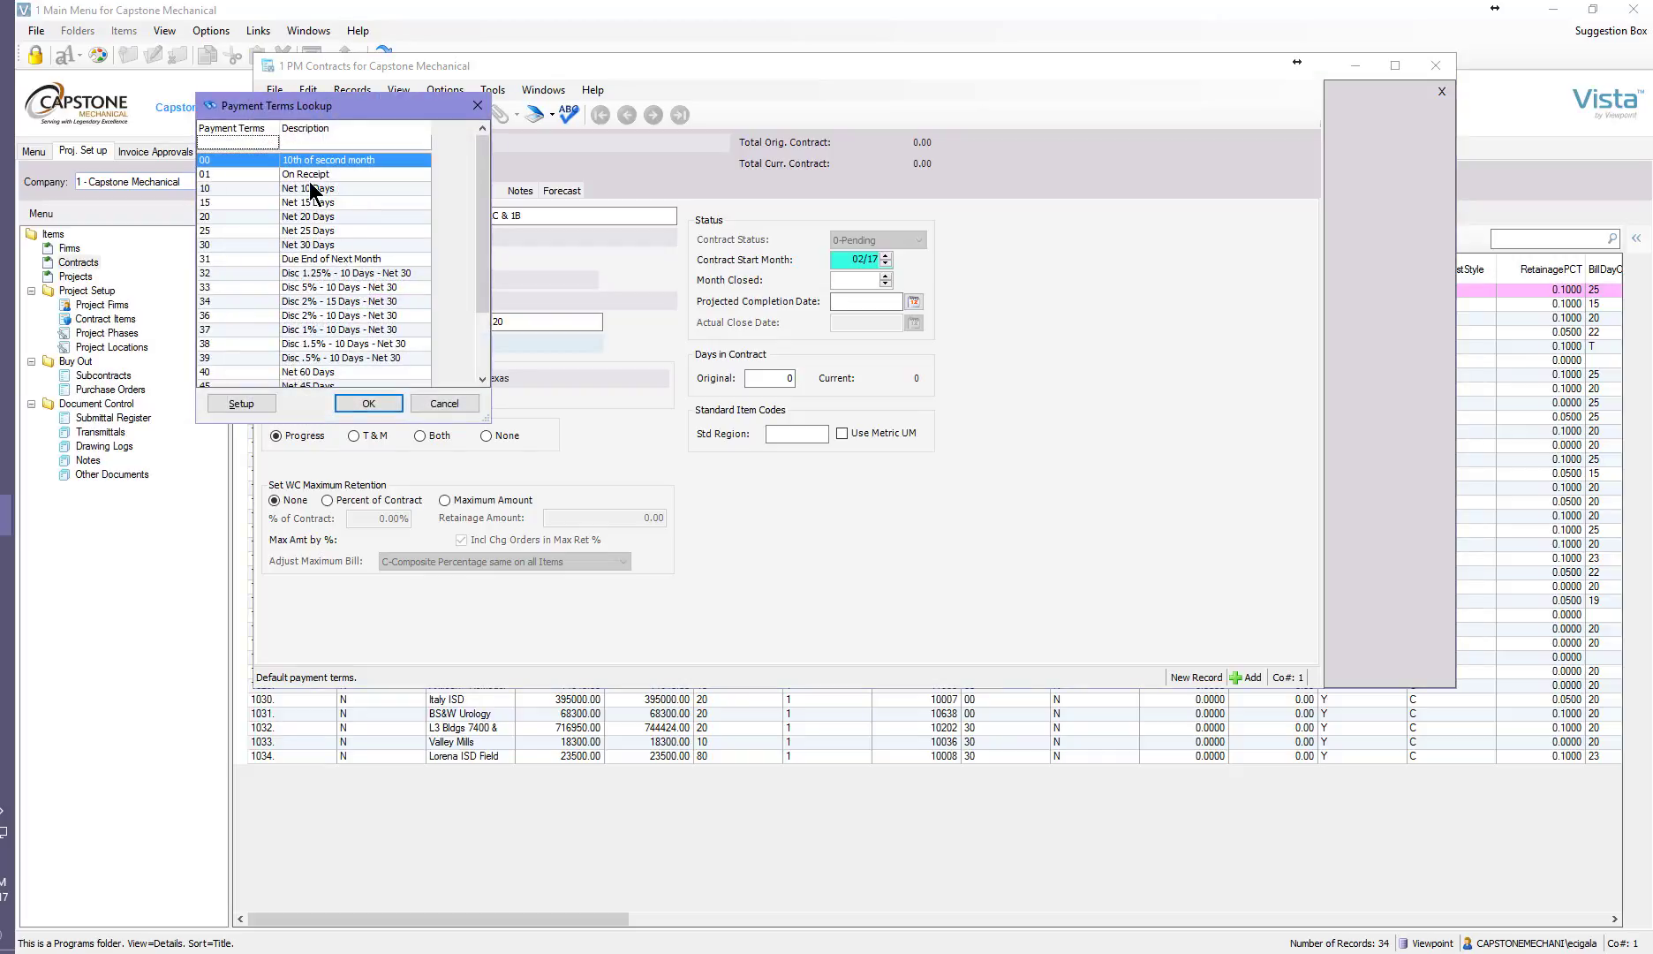
pyautogui.click(381, 404)
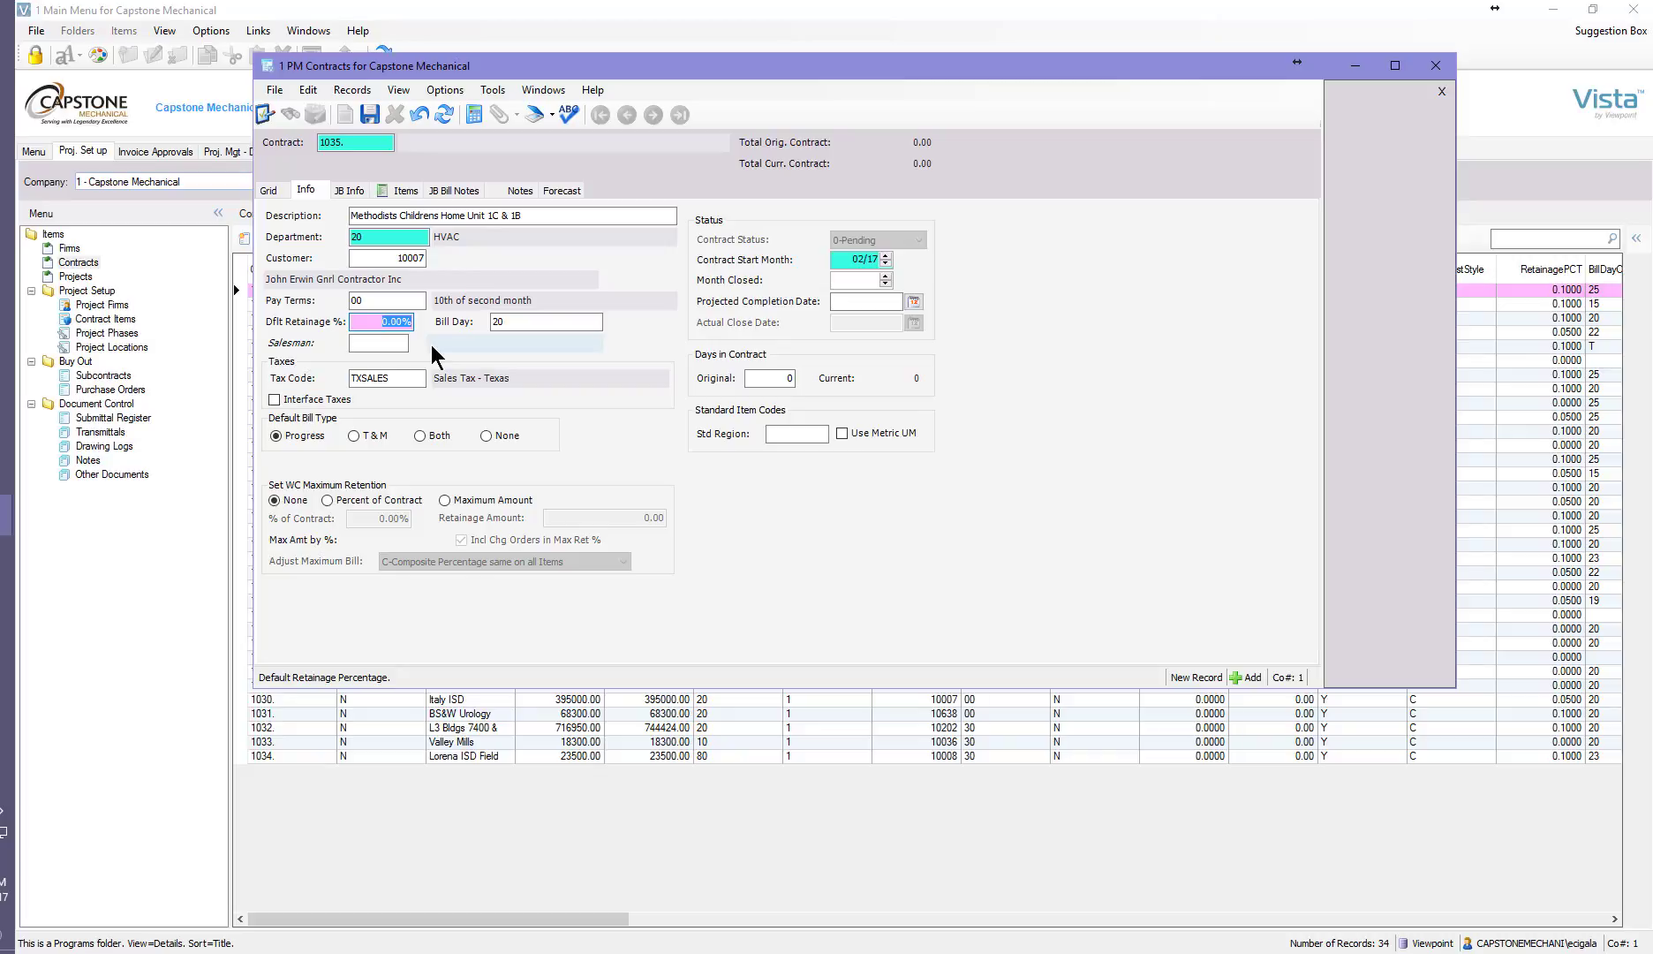
pyautogui.press('Tab')
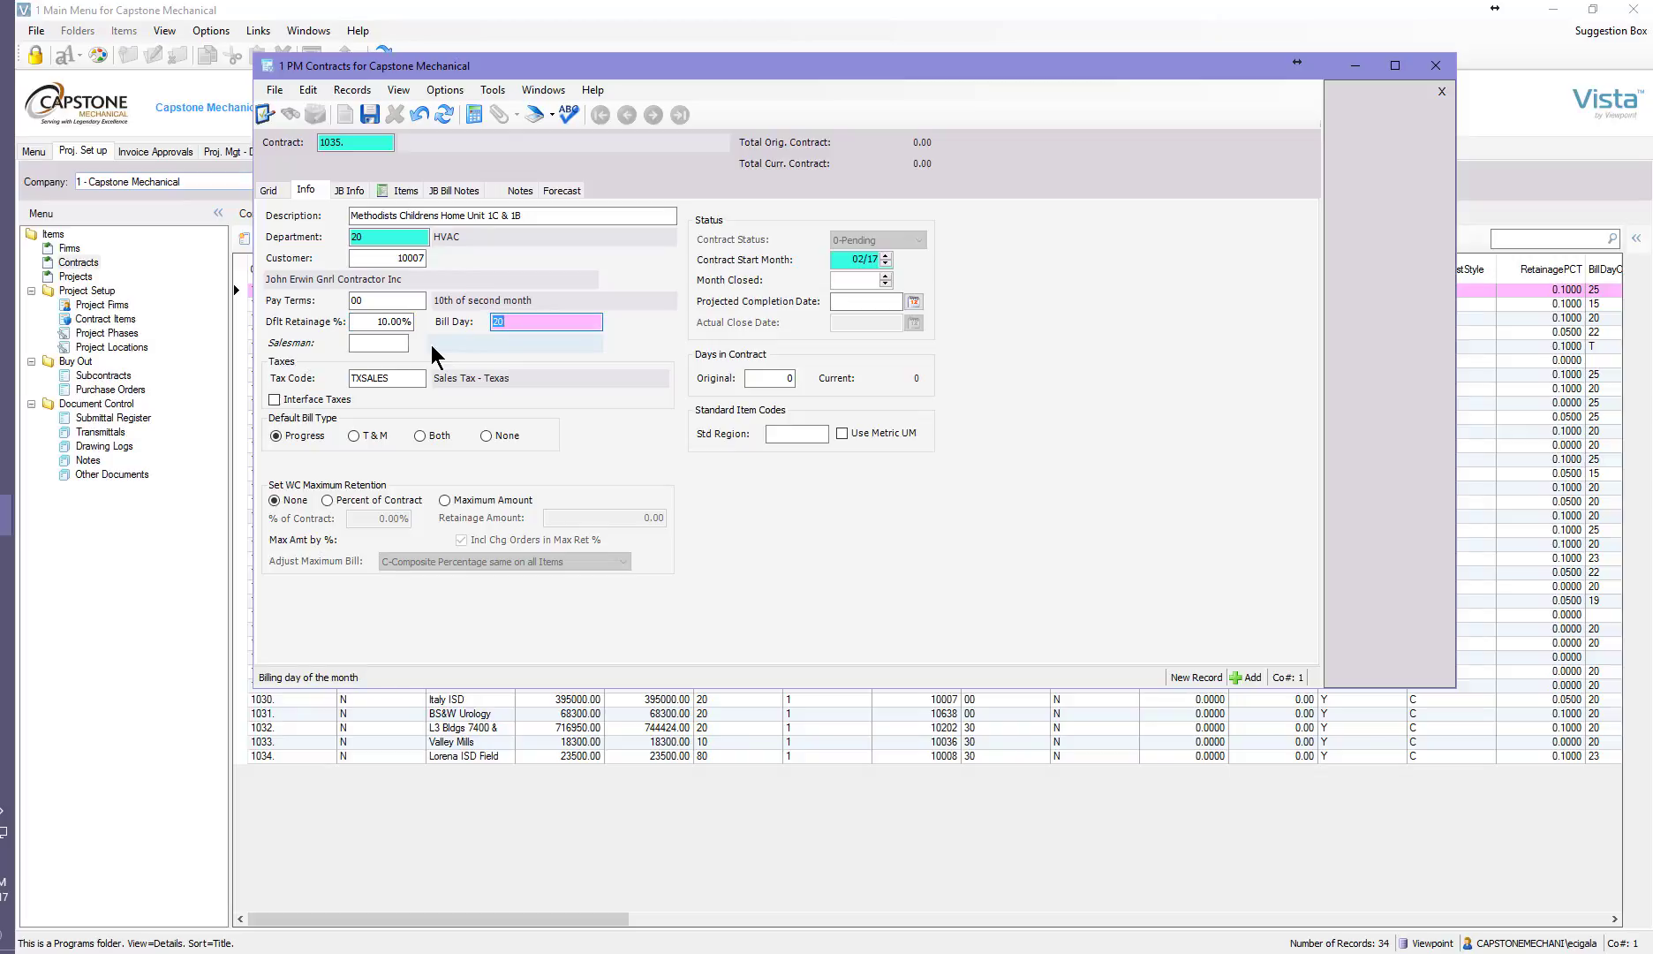
# Set the bill day to 25 and the tax code to EXEMPT.
pyautogui.write('25')
pyautogui.press('Tab')
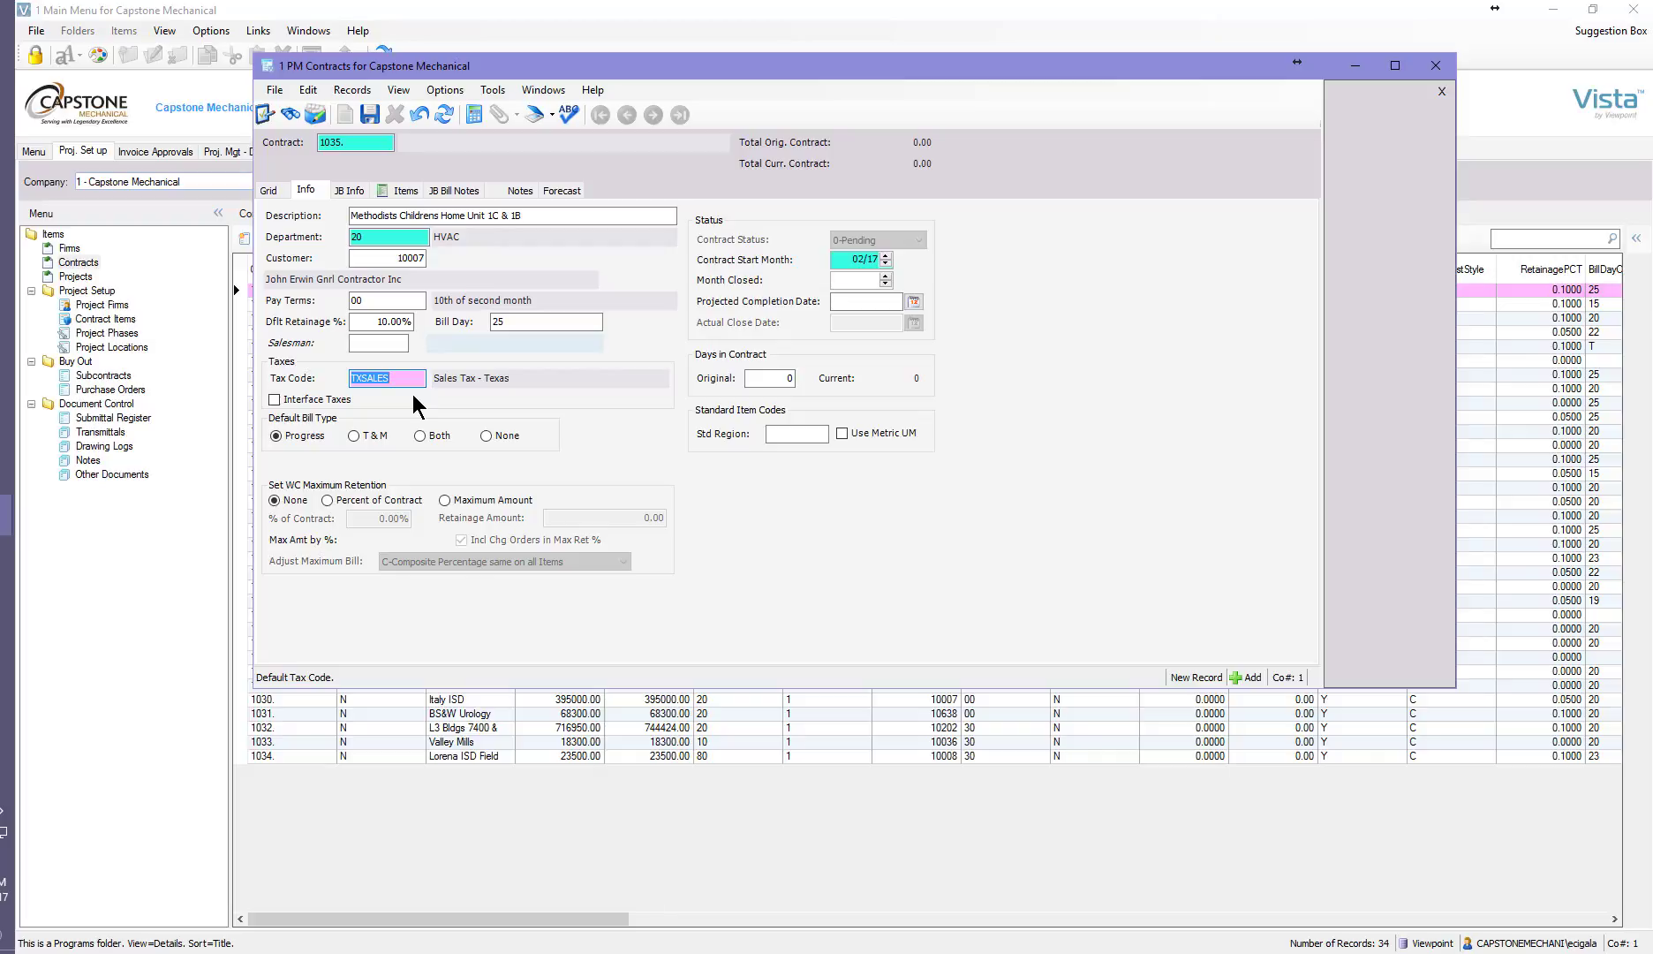
pyautogui.write('EXEMPT')
pyautogui.press('Tab')
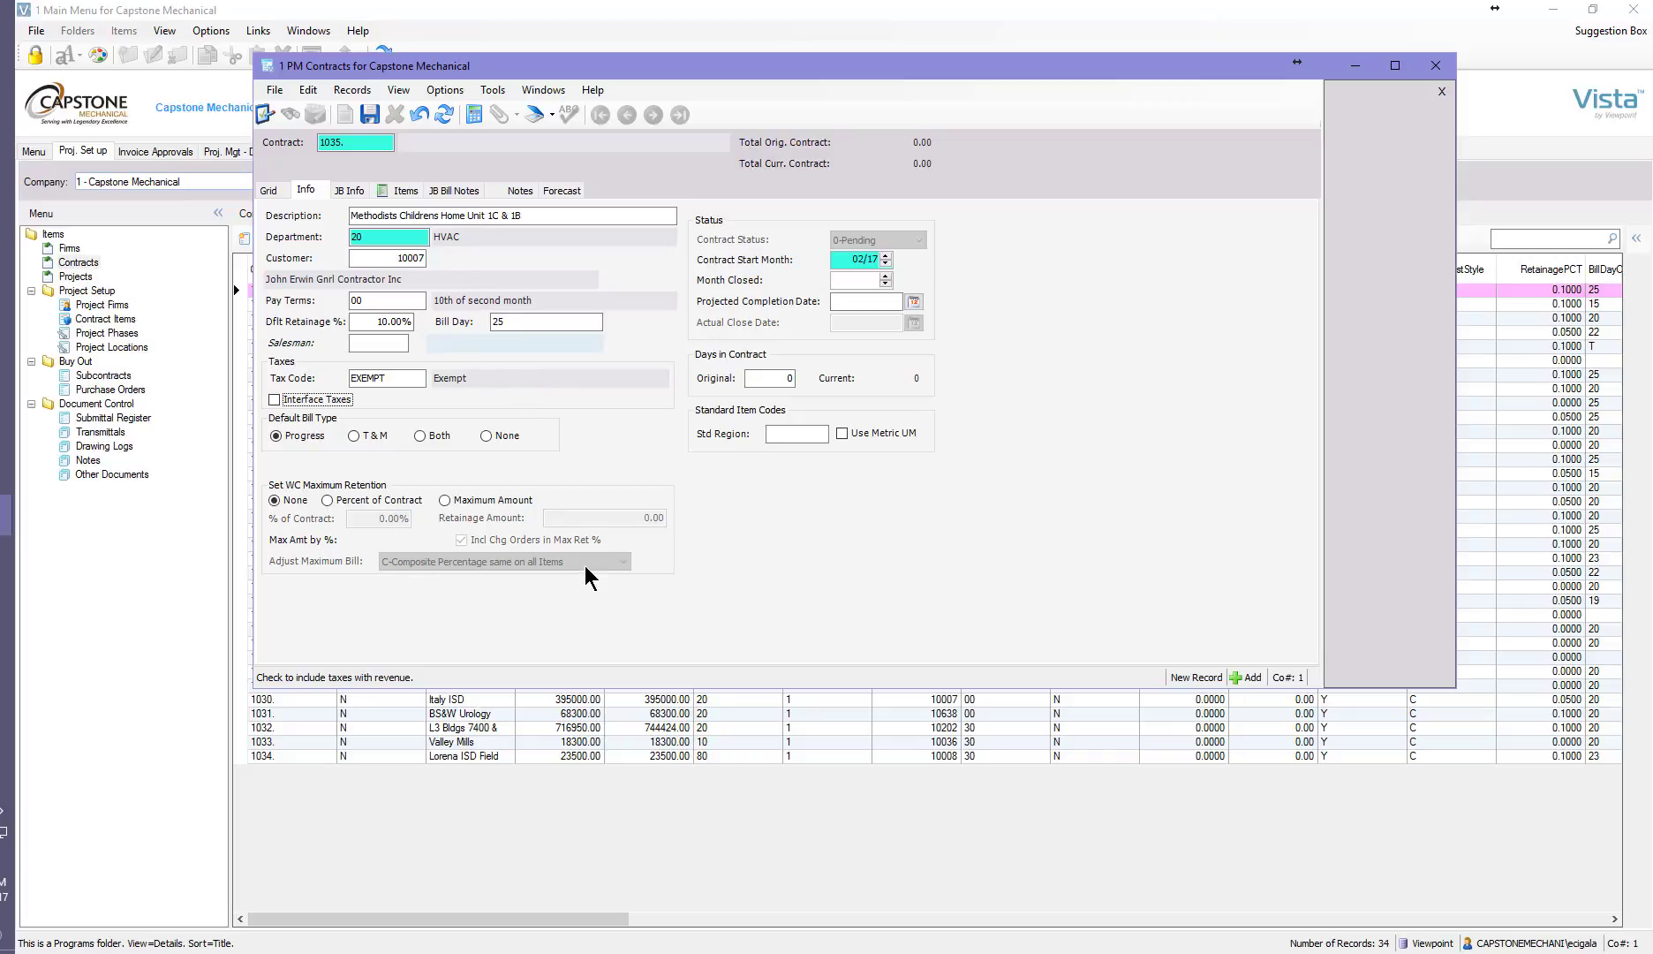
# Set the contract start month to 01/17 and the projected completion date to 12/7/17.
pyautogui.click(884, 263)
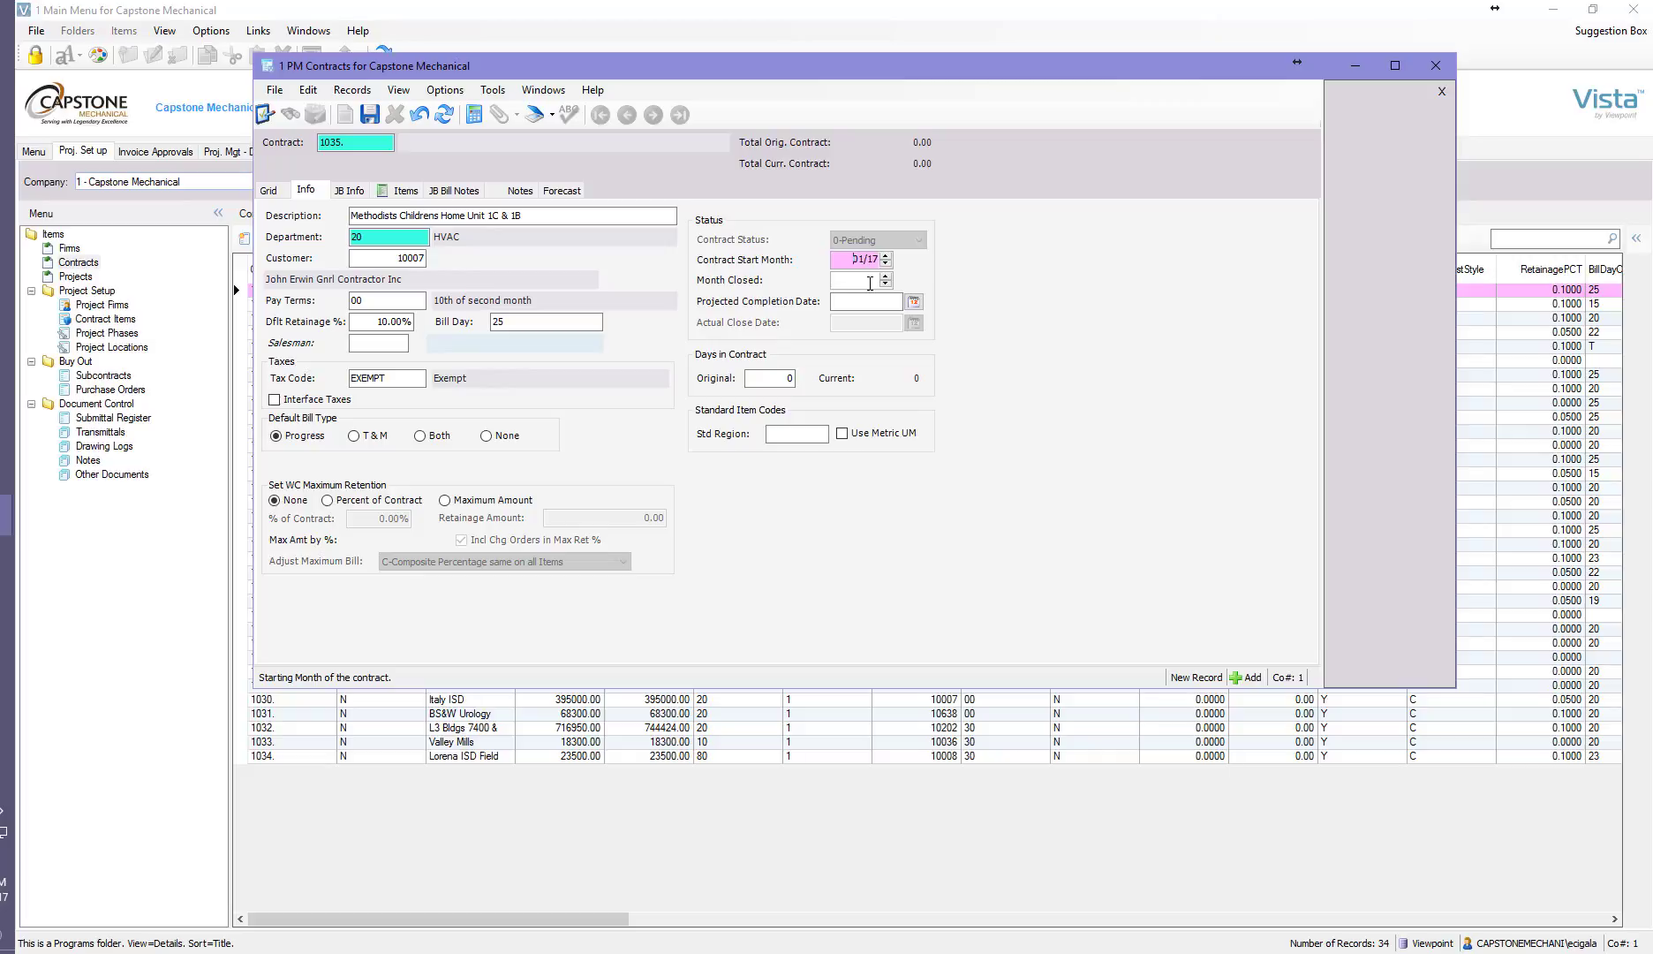
pyautogui.click(859, 302)
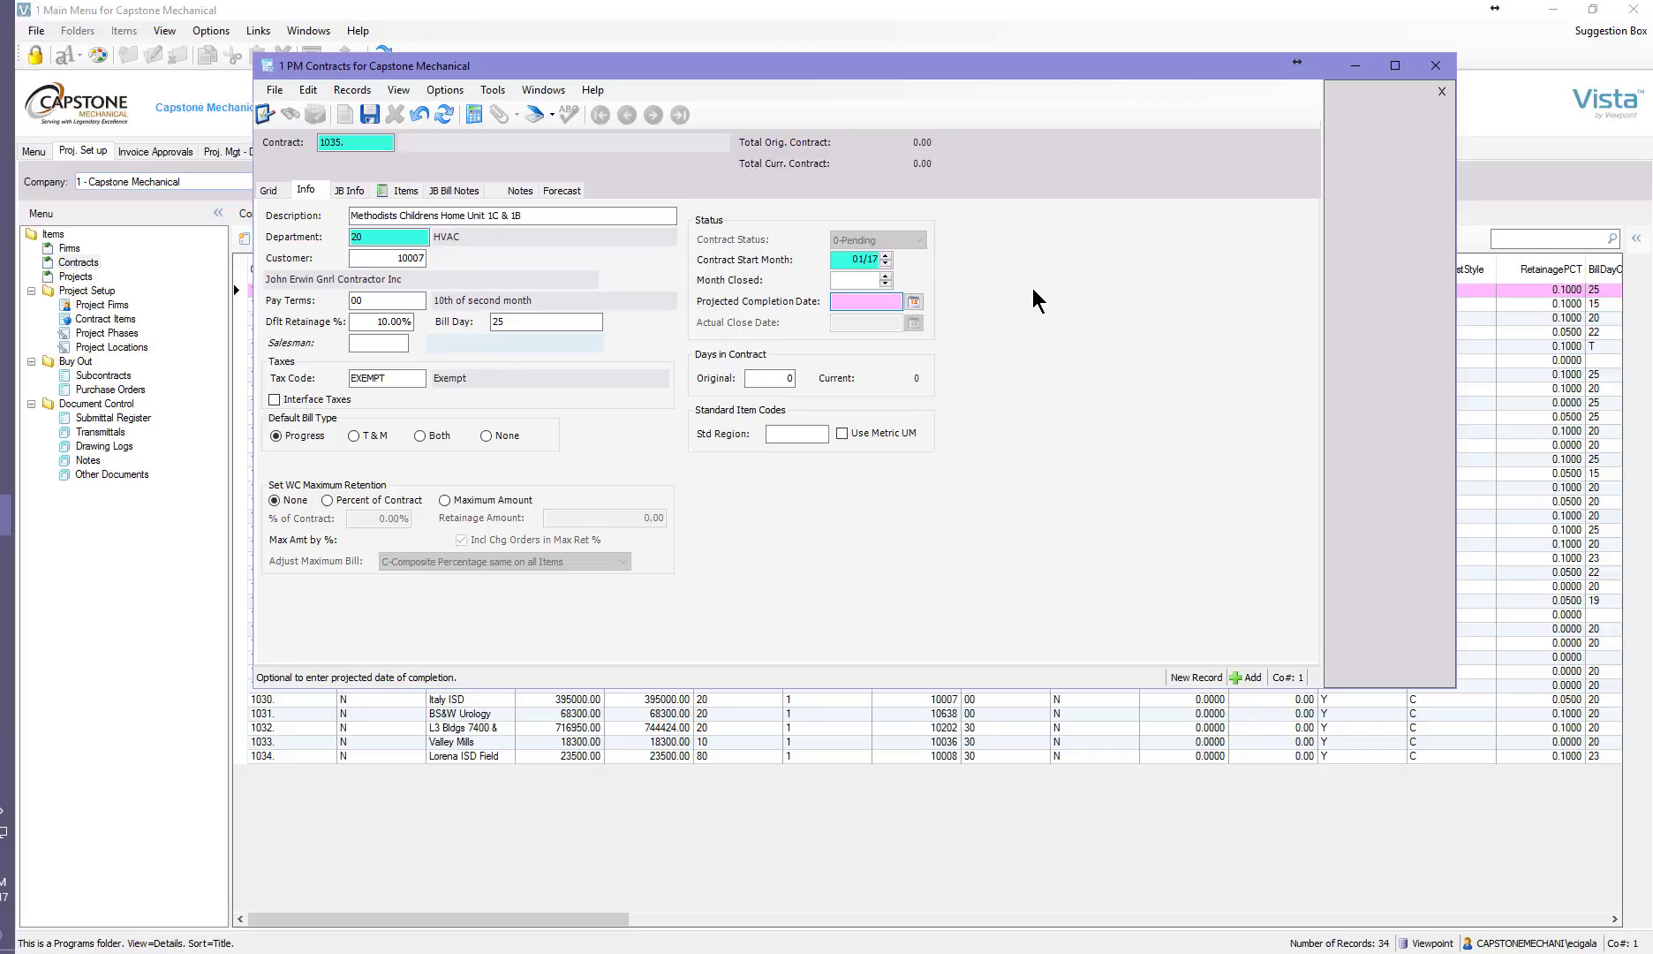
pyautogui.write('20717')
pyautogui.press('Tab')
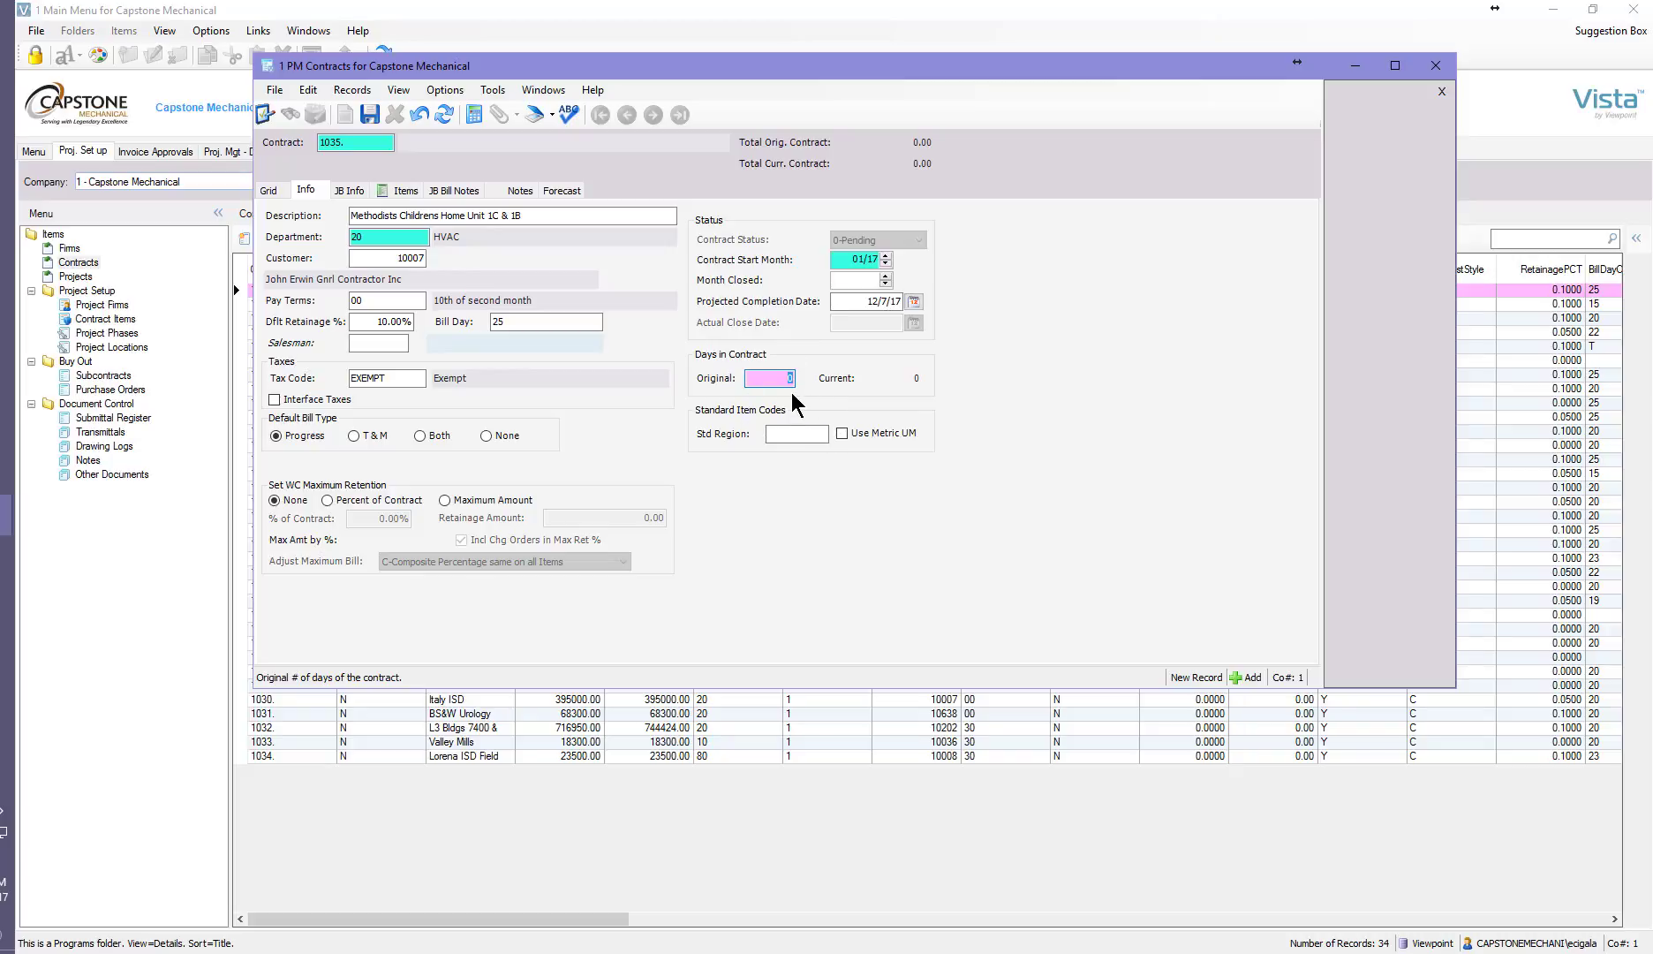
# Assign the responsible person's billings group as the processing group in the contract's JB information.
pyautogui.click(352, 191)
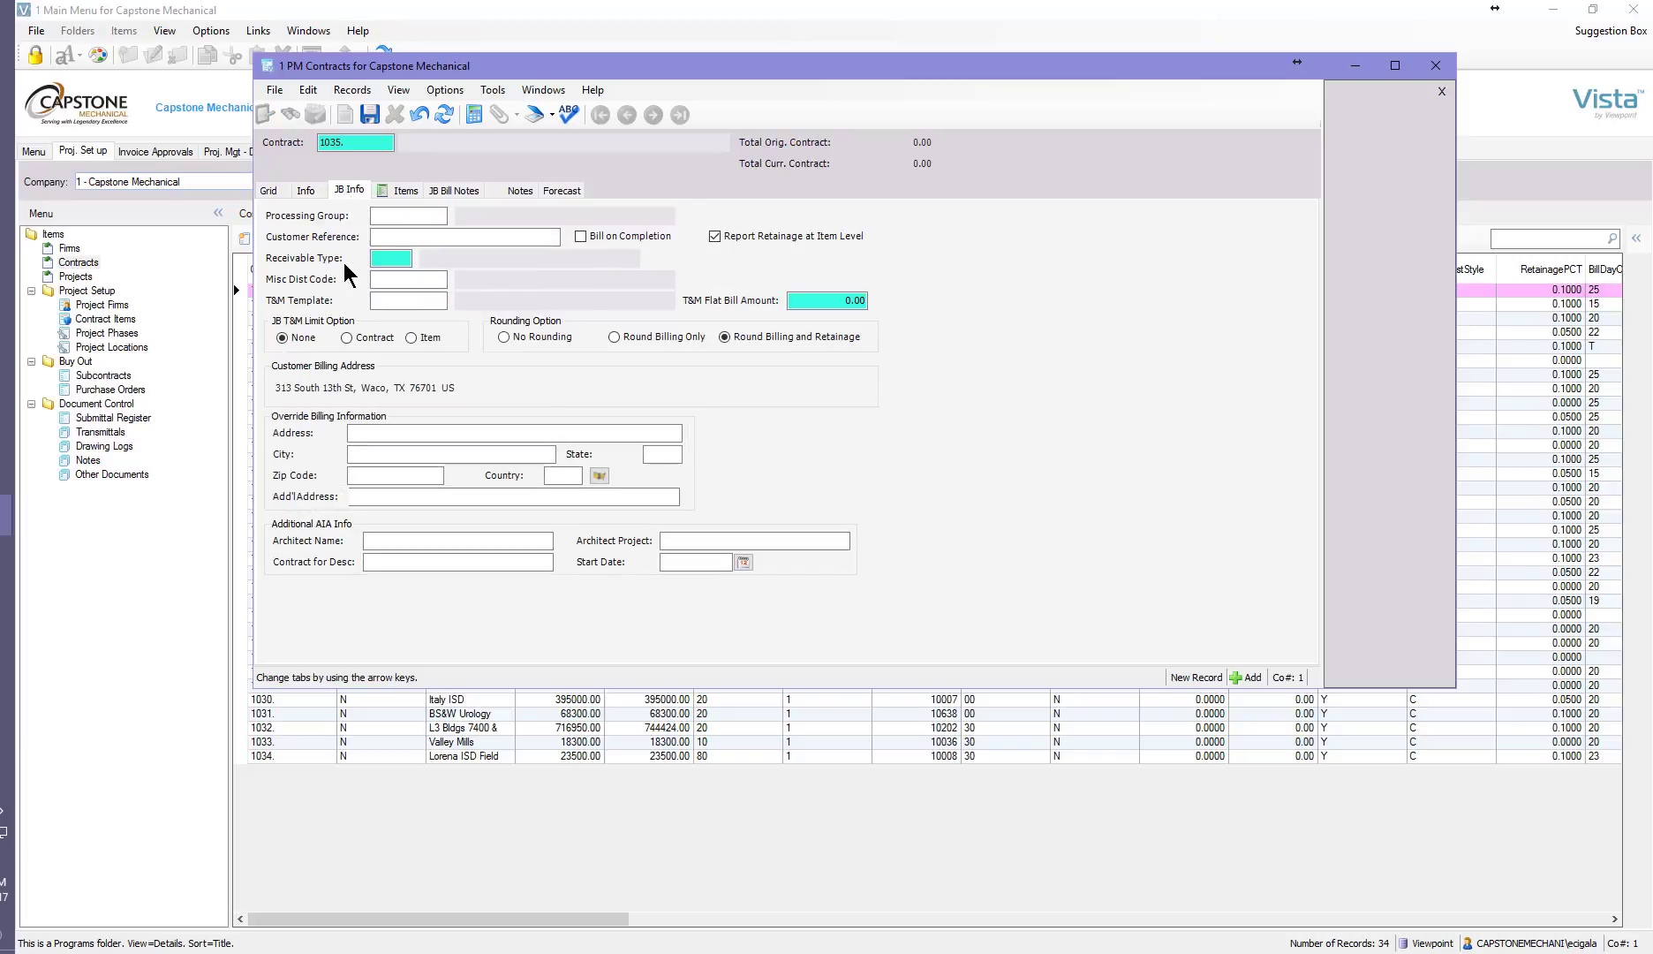
pyautogui.click(428, 216)
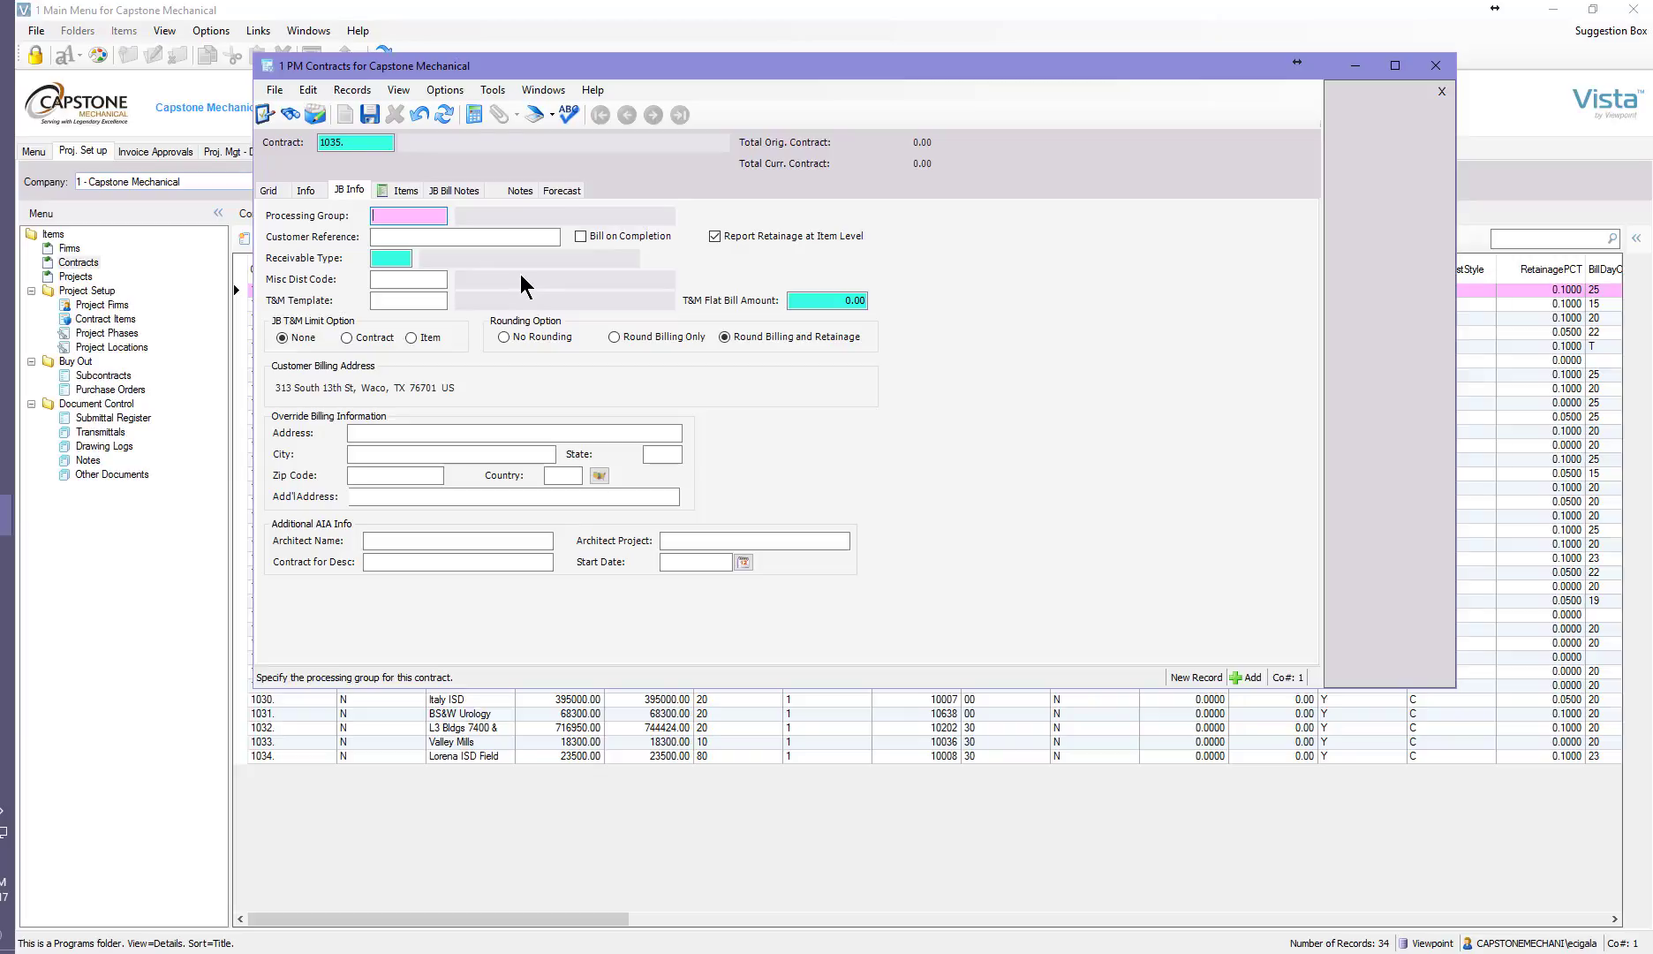
pyautogui.press('F4')
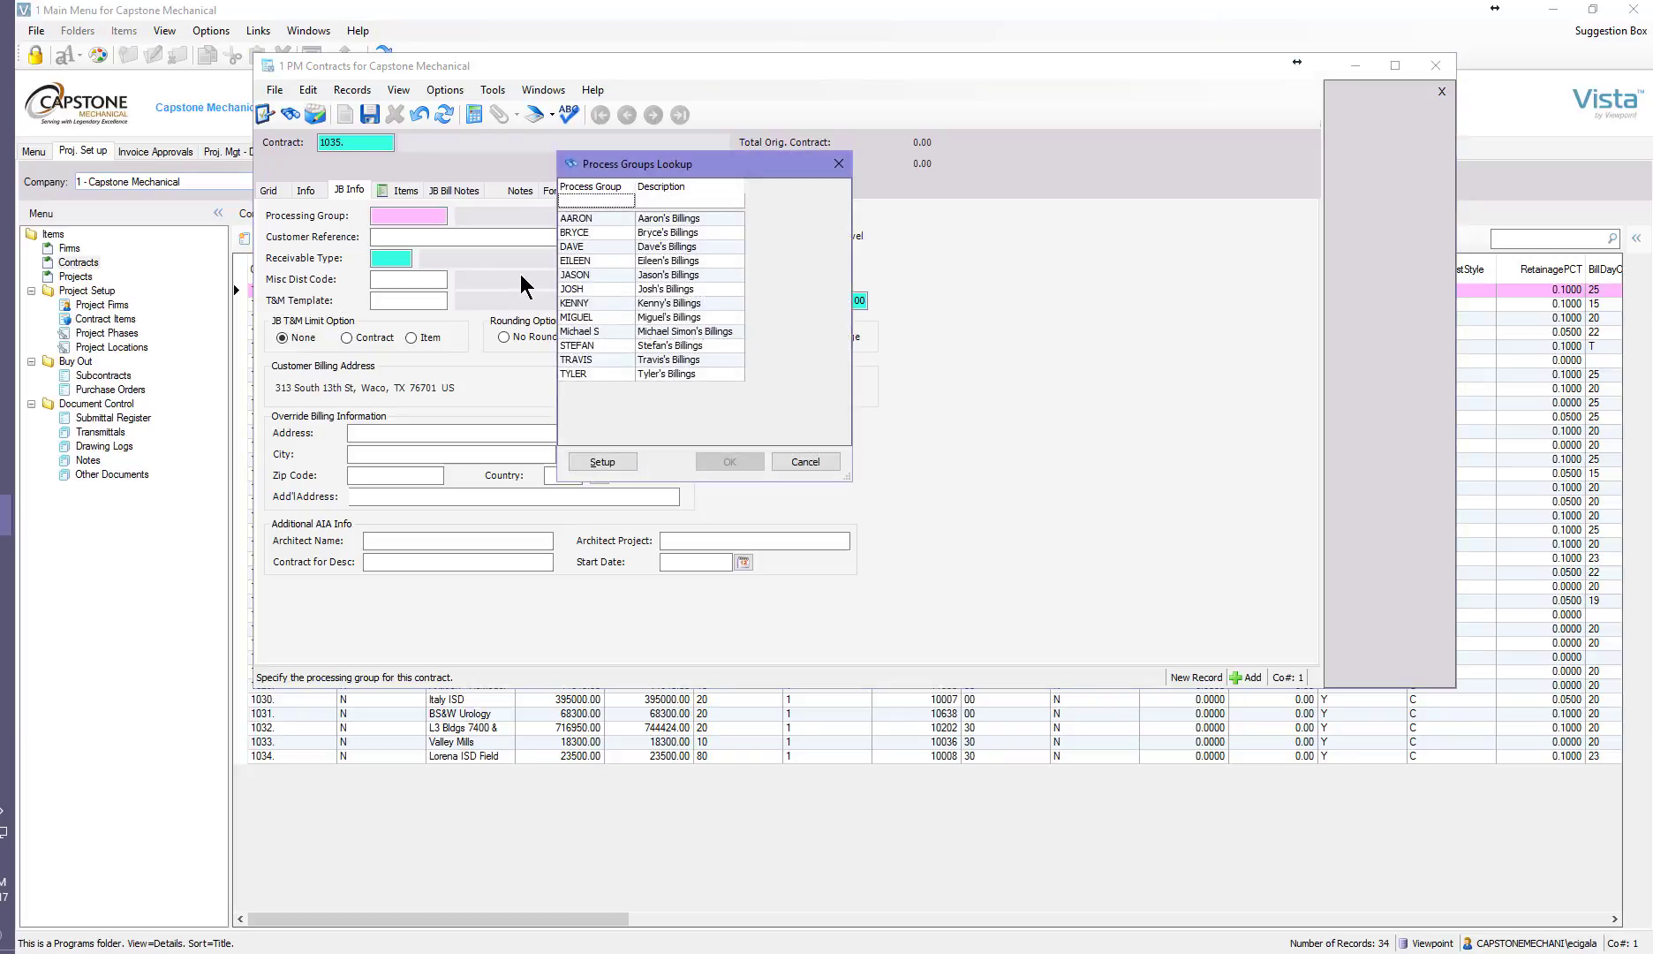
pyautogui.click(667, 361)
pyautogui.click(730, 460)
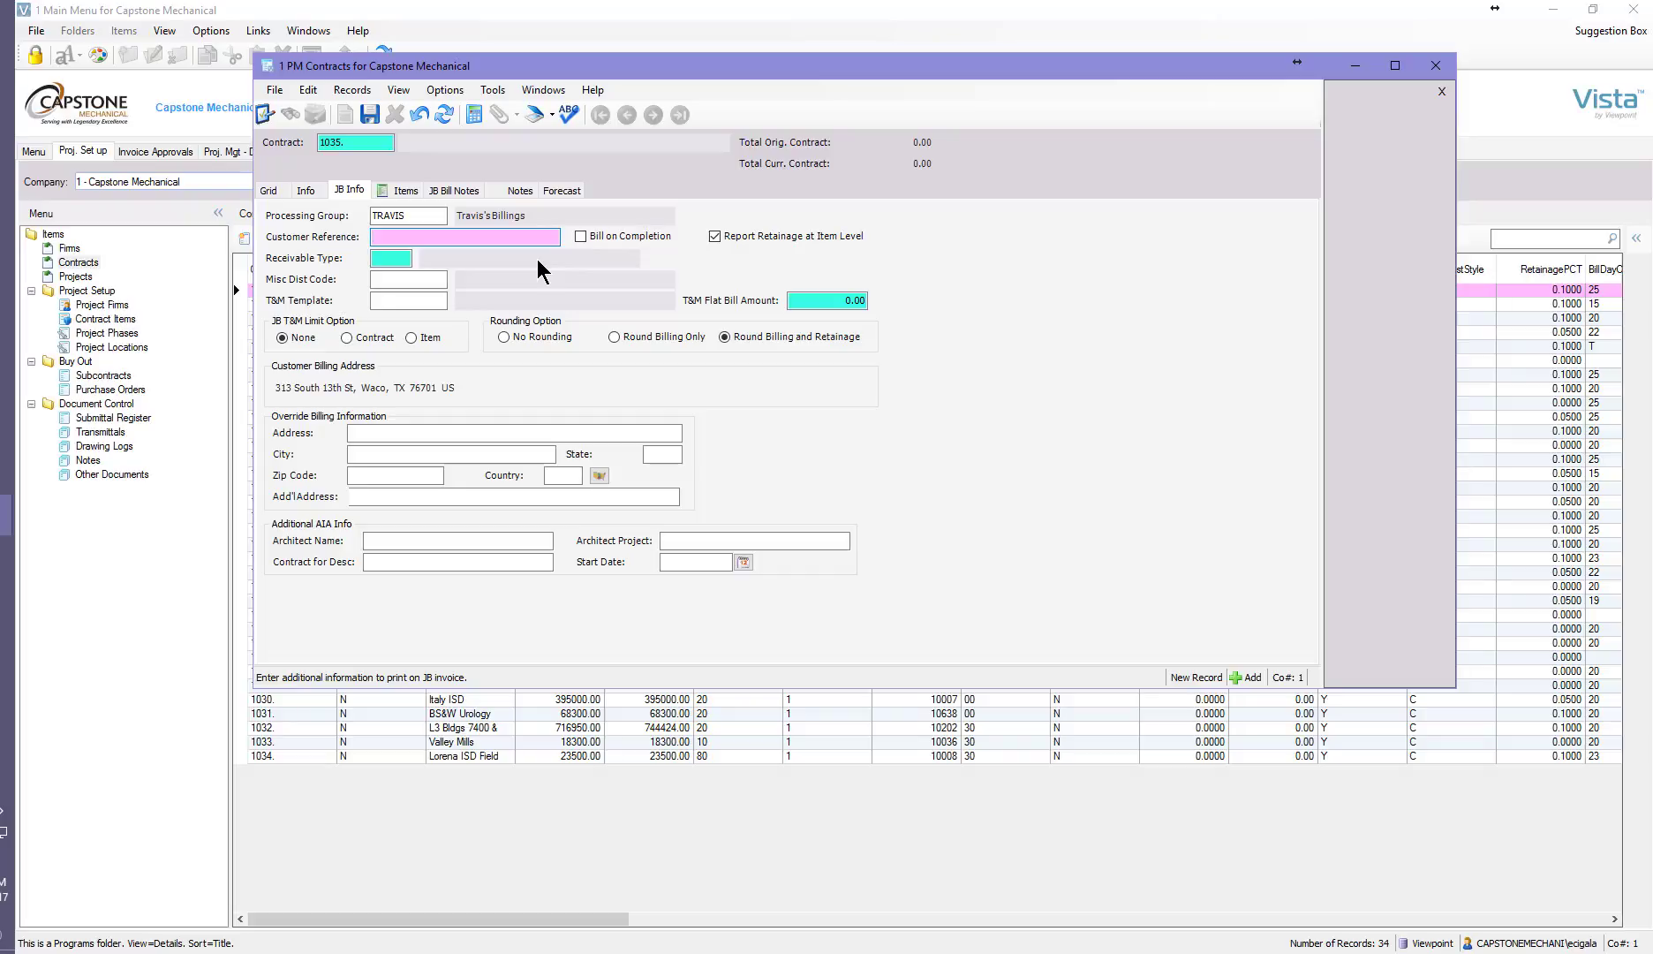
# Enter the customer's reference number in the contract's JB information.
pyautogui.write('1636-1598-1599-5000S')
pyautogui.press('Tab')
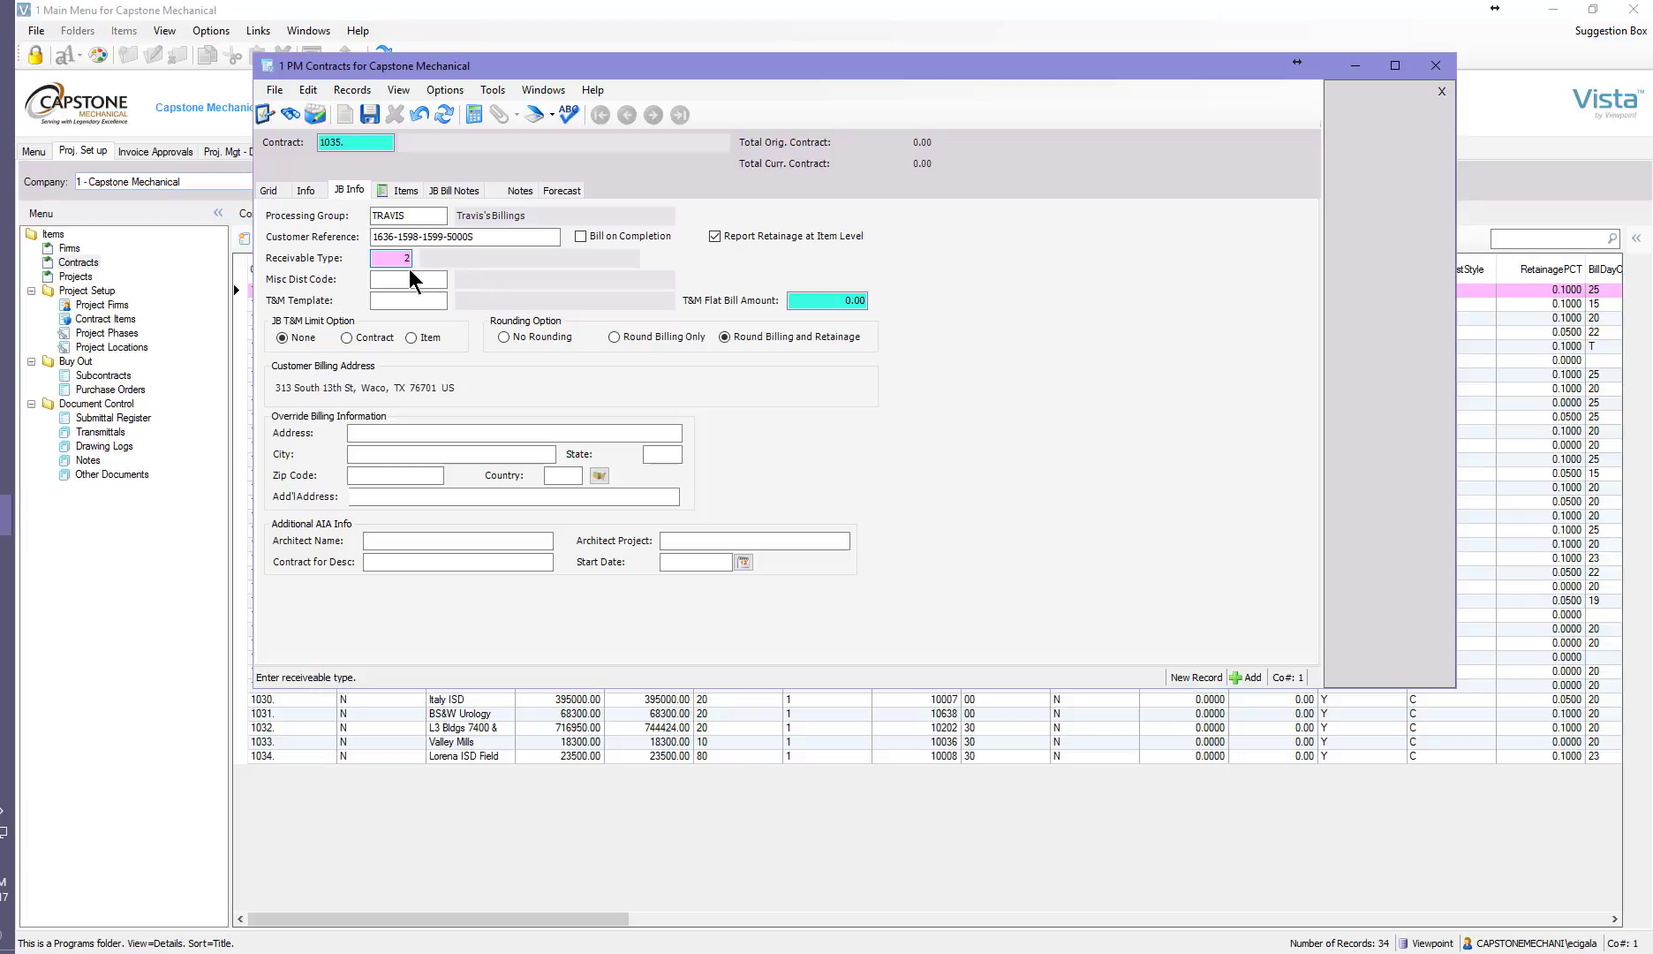
# Set the receivable type to 2 (Construction) from the full list of receivable types.
pyautogui.press('F4')
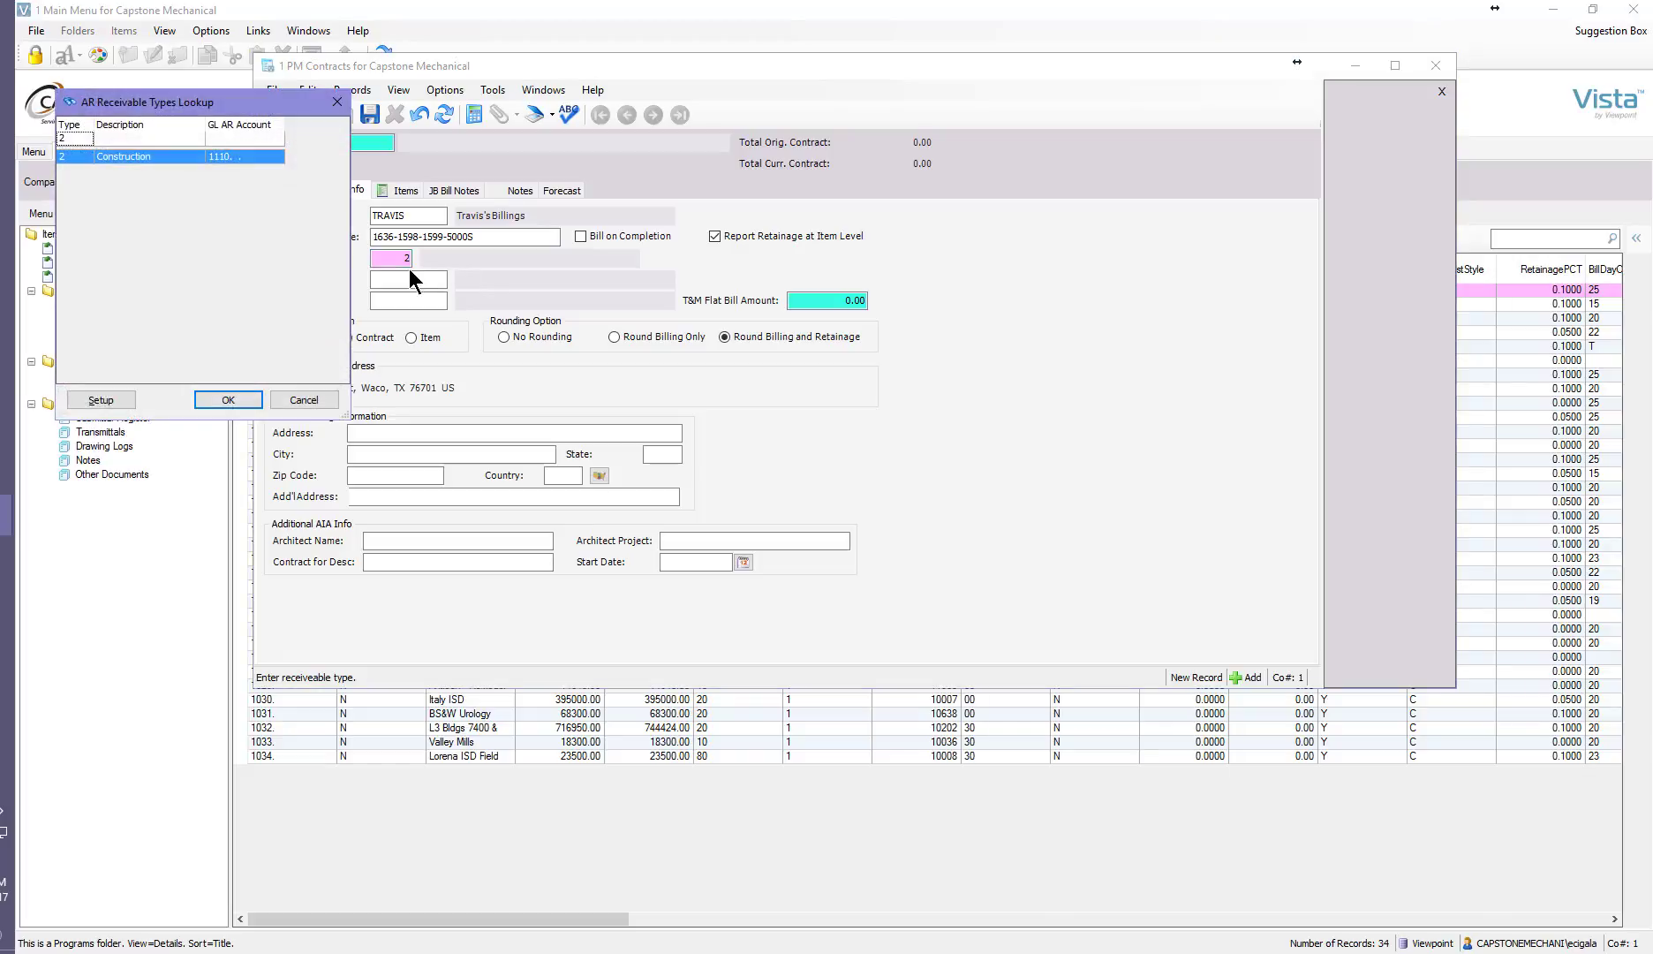
pyautogui.click(88, 140)
pyautogui.press('BackSpace')
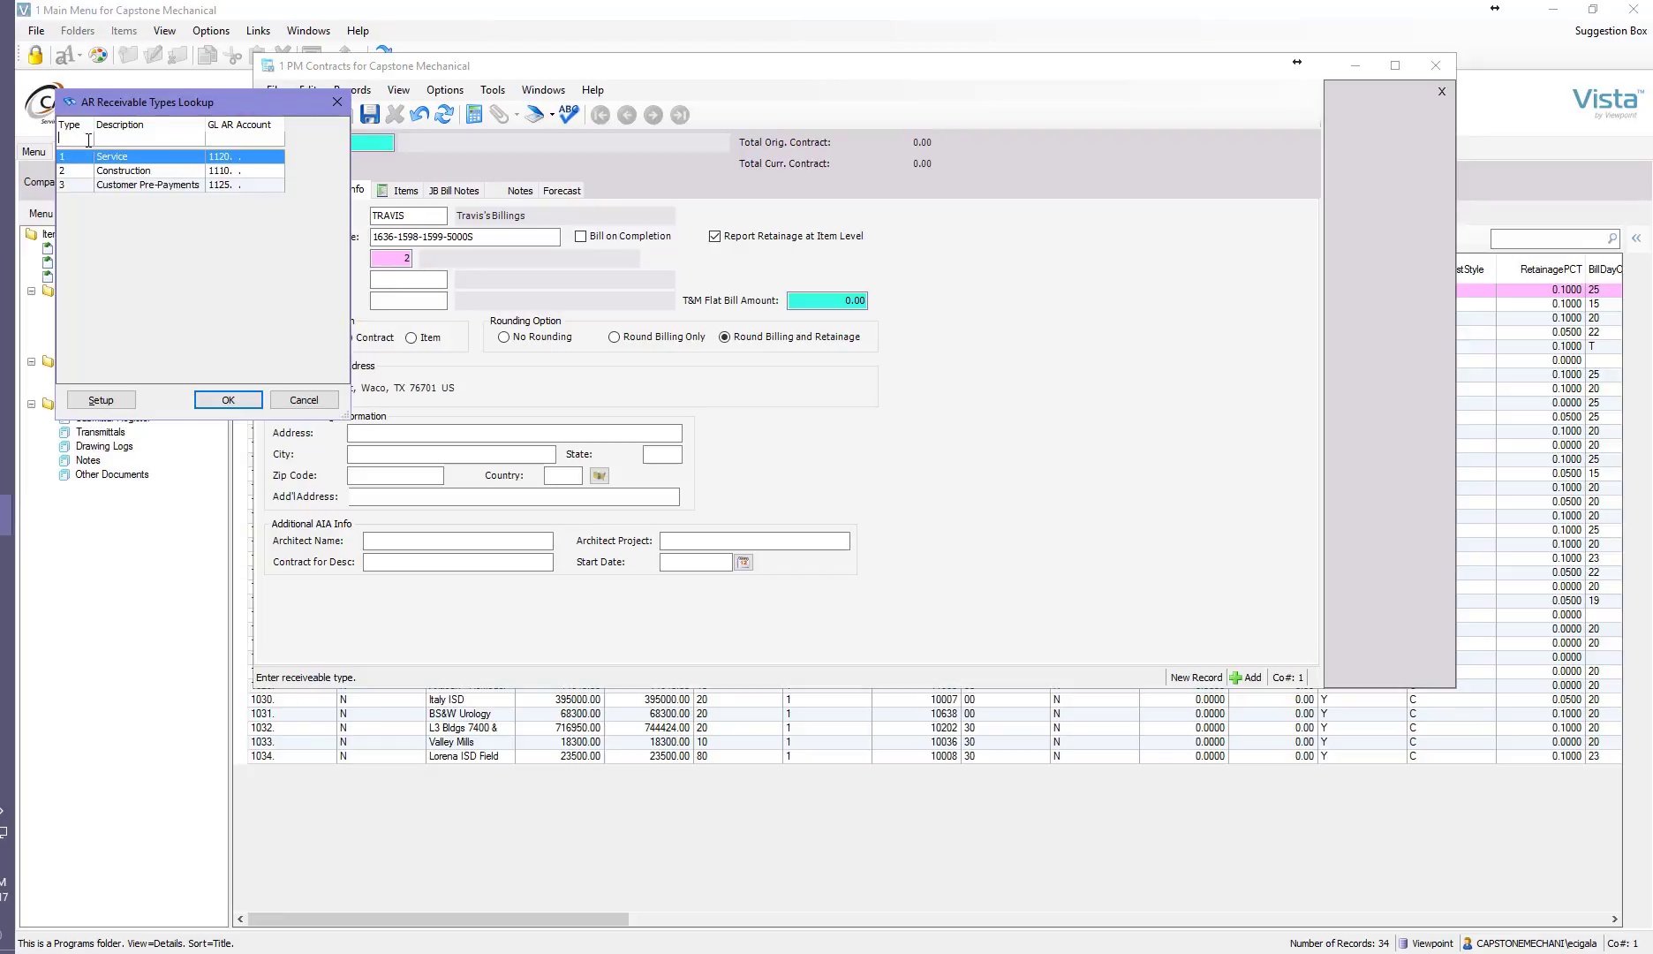
pyautogui.click(102, 169)
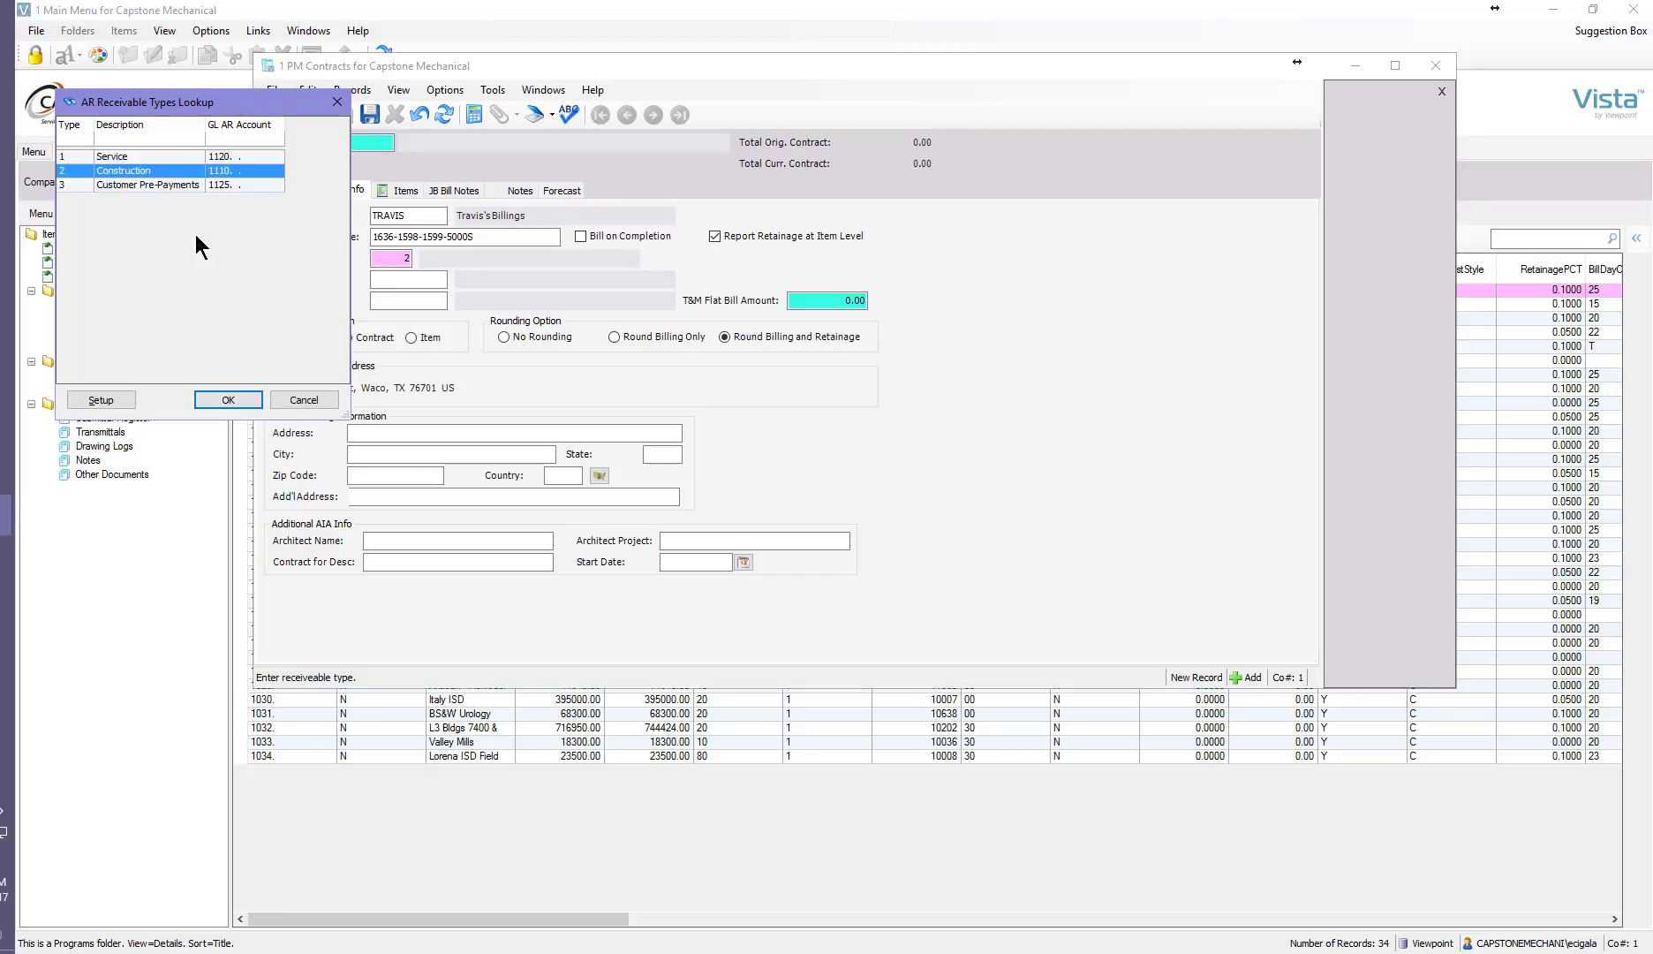
pyautogui.click(217, 399)
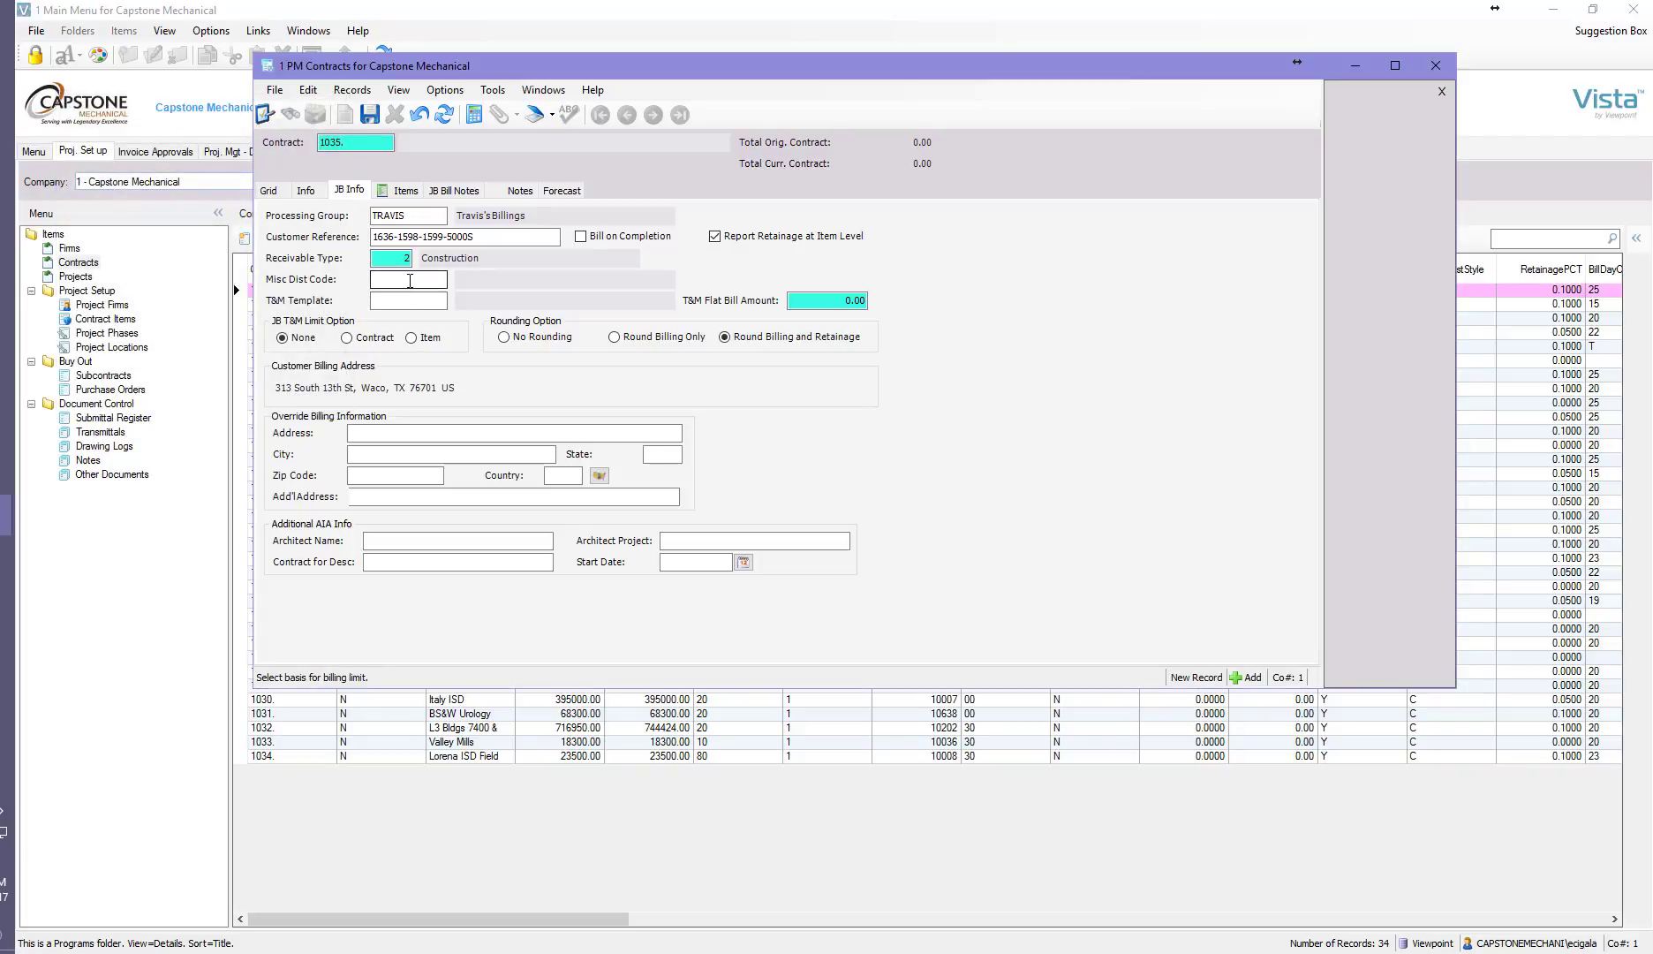
pyautogui.click(400, 301)
pyautogui.click(857, 302)
pyautogui.click(404, 433)
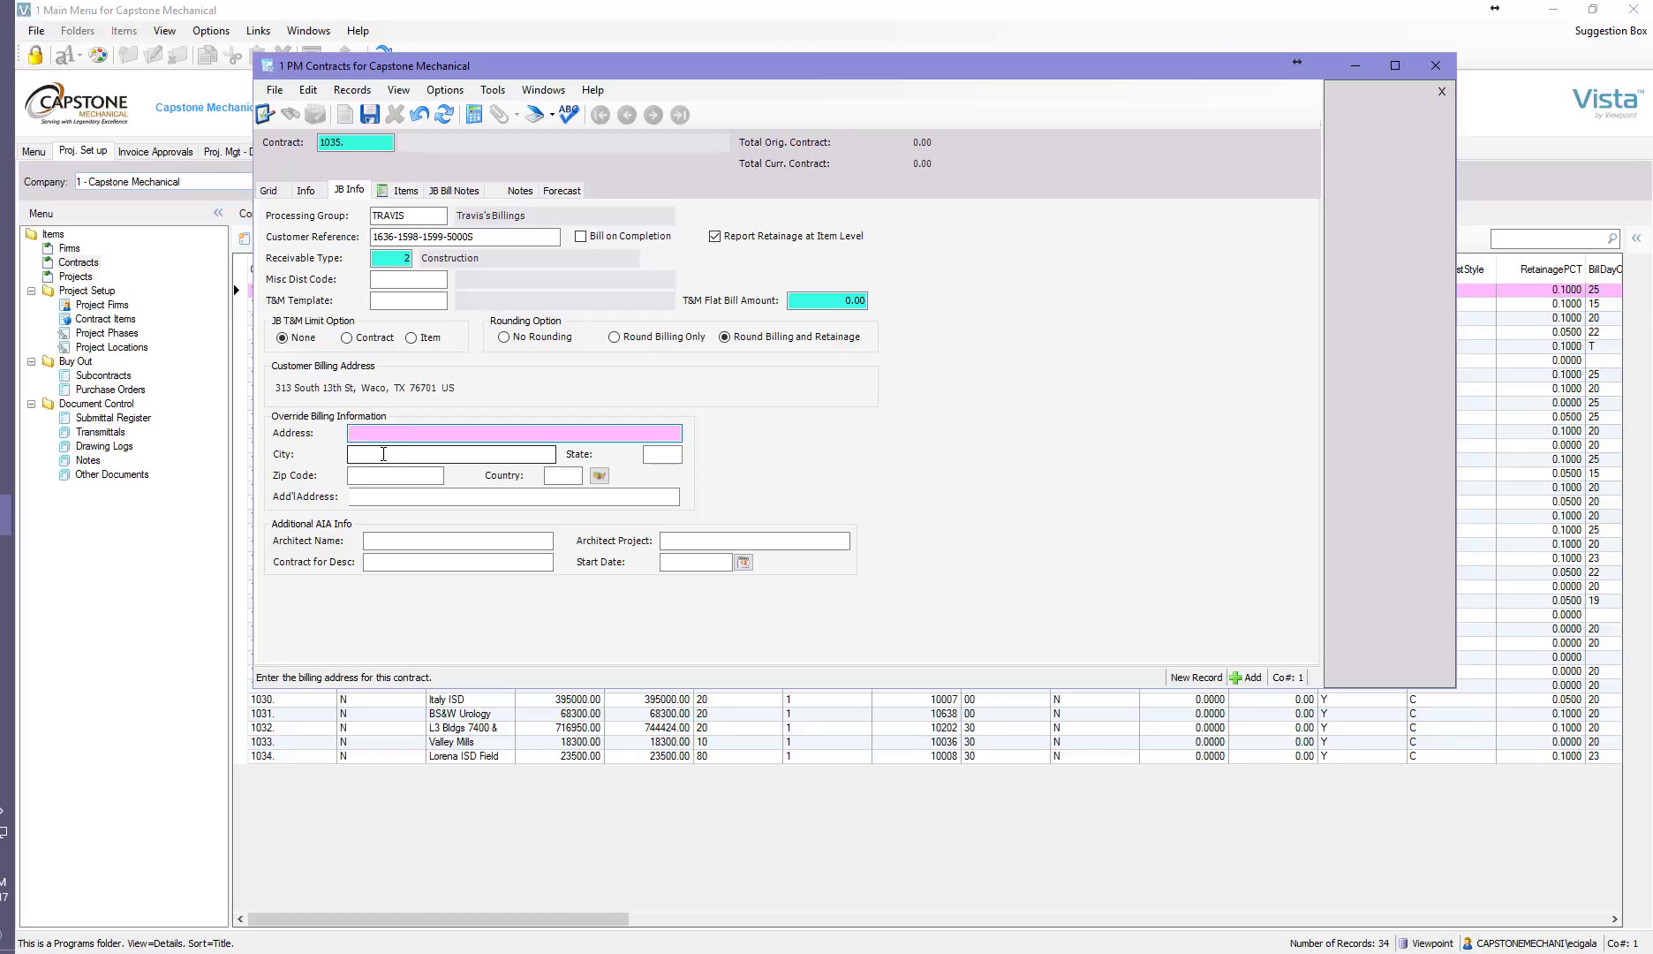
pyautogui.click(363, 497)
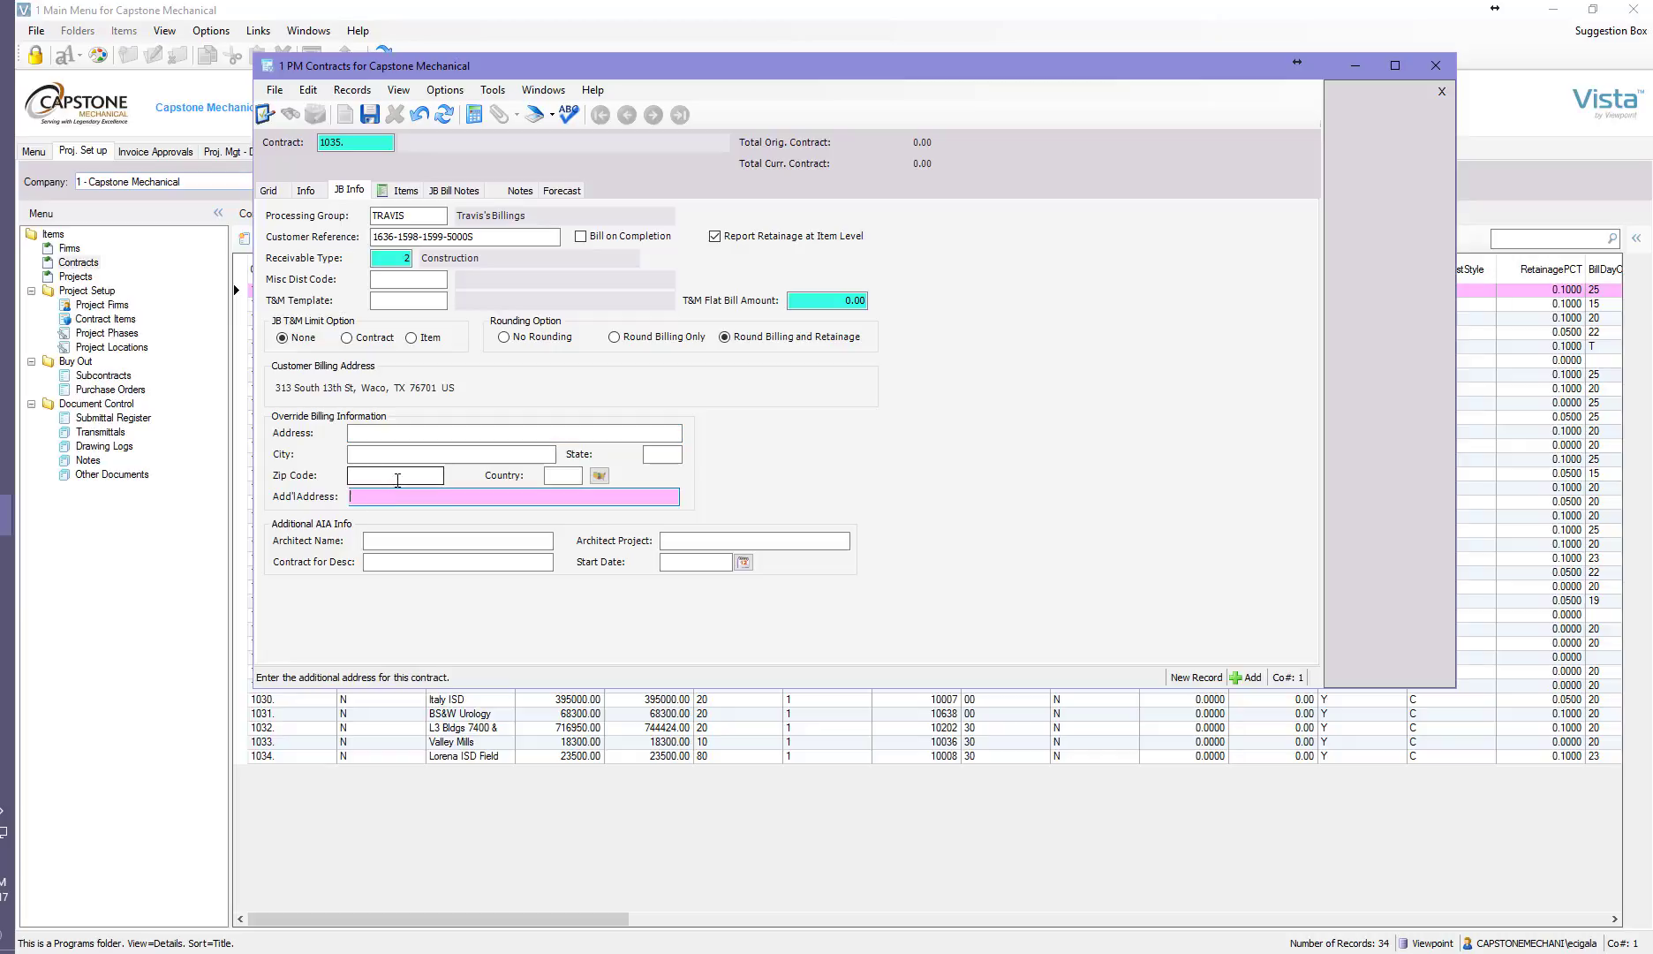